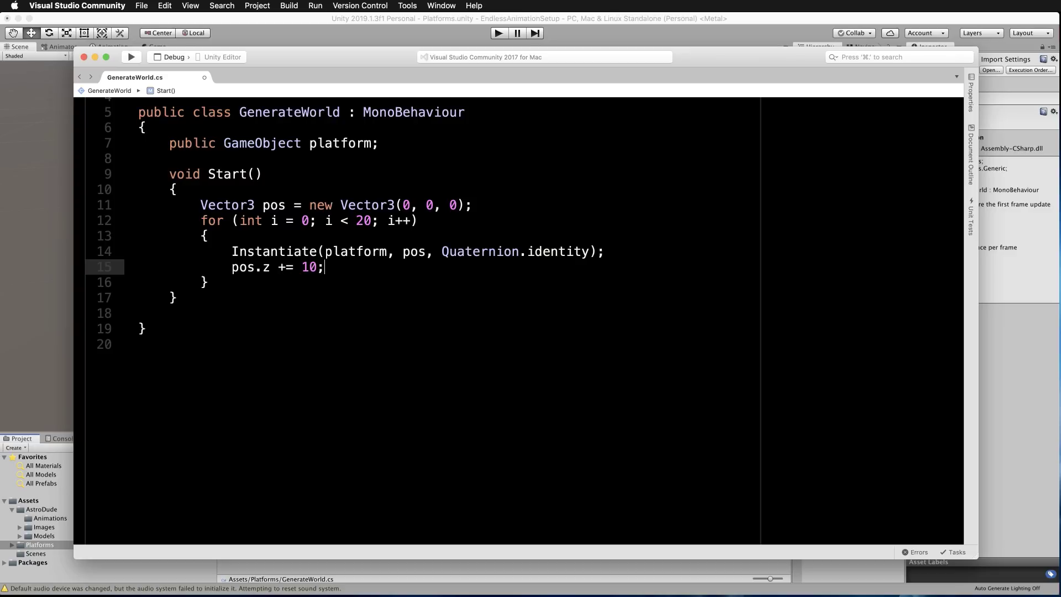
- Scroll up in GenerateWorld.cs to review the 20-pass Instantiate loop that advances pos.z by 10
scroll(423, 263, up, 3)
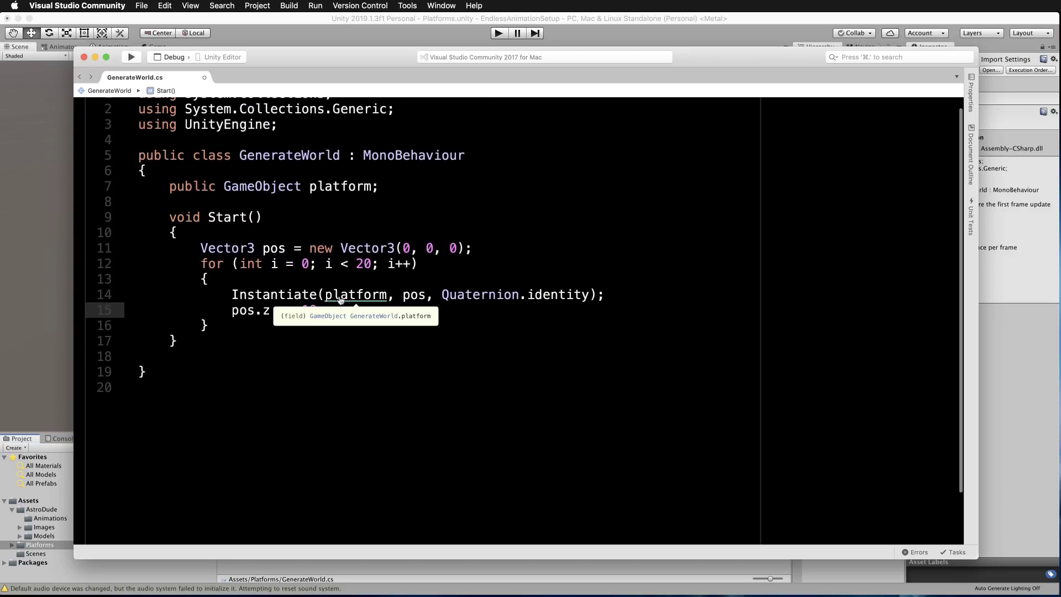
- Create an empty object named World, attach GenerateWorld, and assign platformZ as its Platform
click(303, 26)
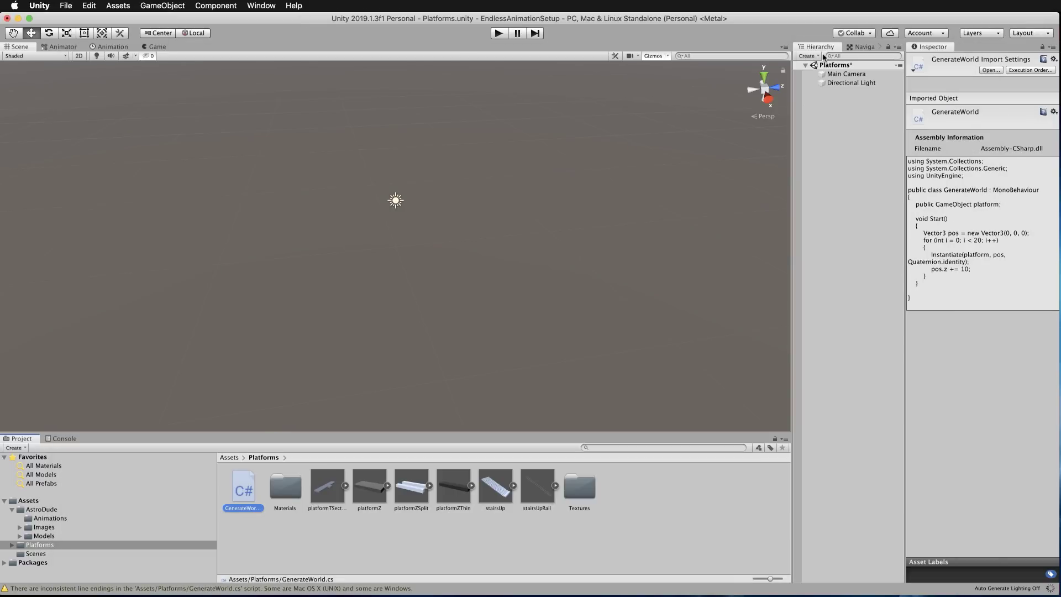
right_click(828, 129)
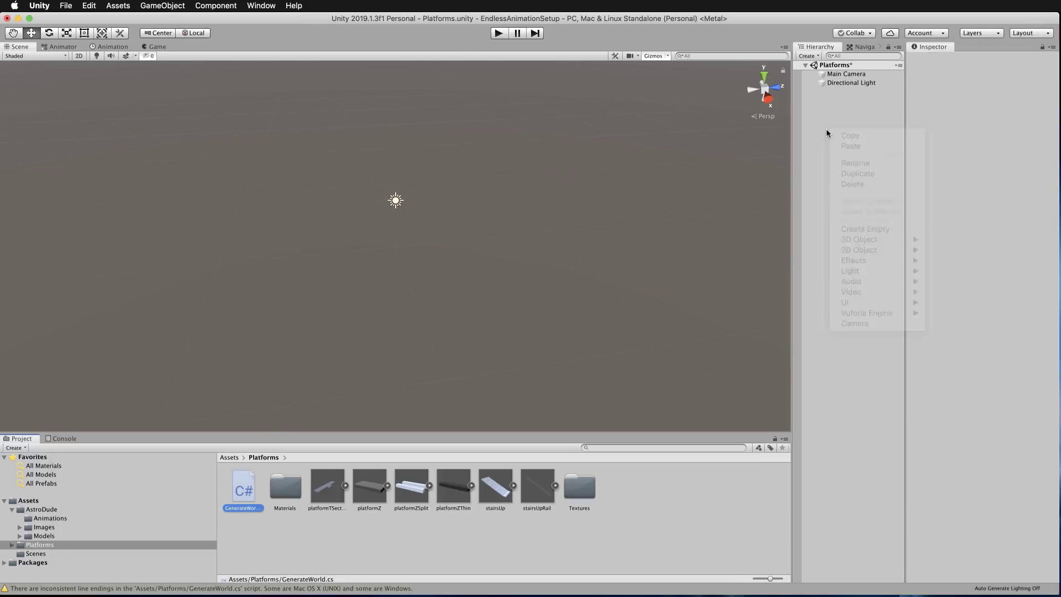
click(864, 229)
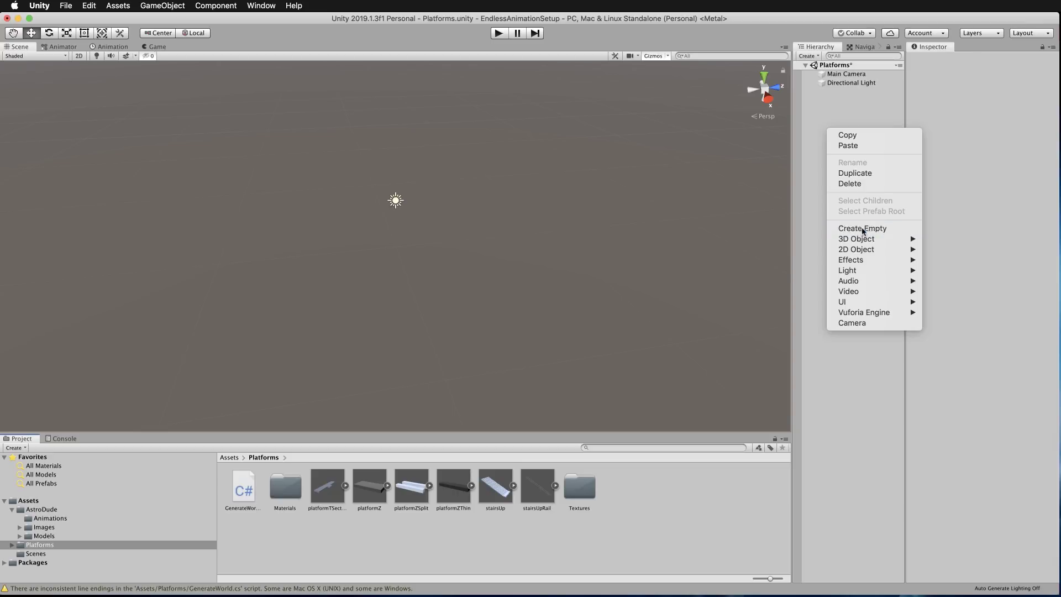
click(844, 94)
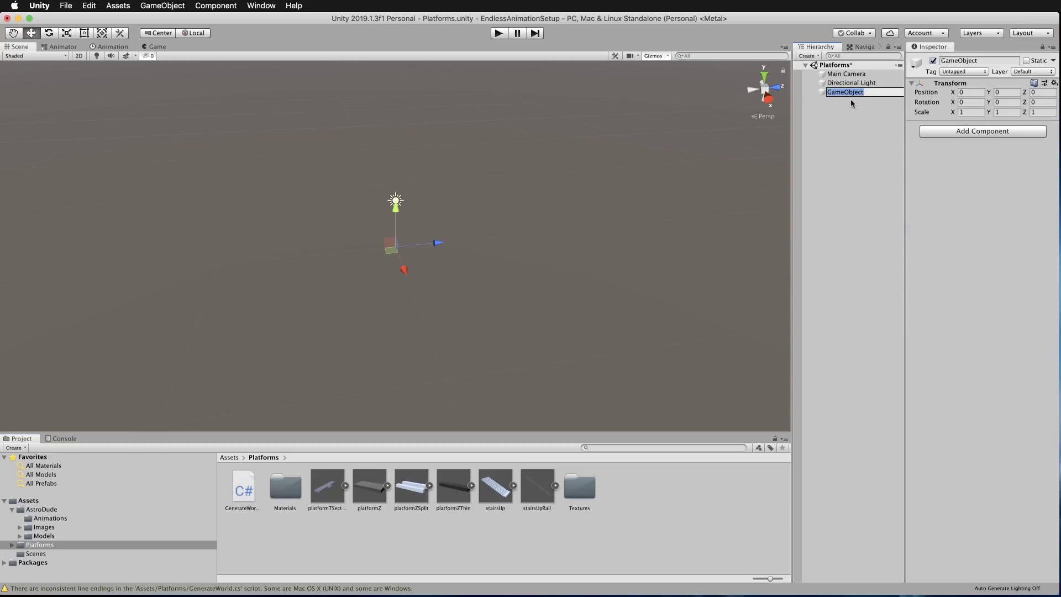
text(World)
key(Return)
drag(243, 489, 980, 258)
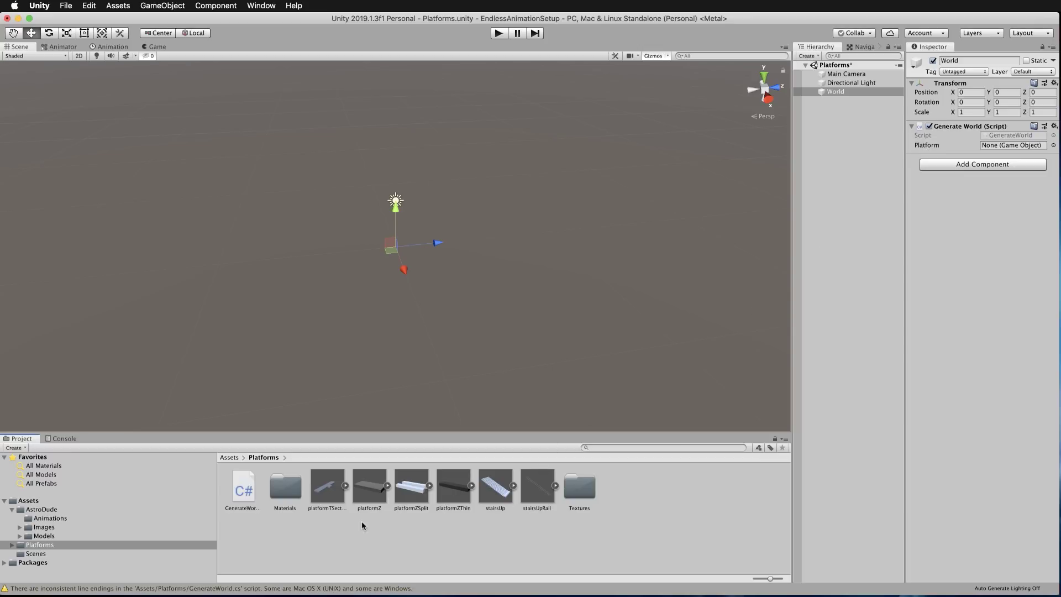
drag(366, 492, 989, 148)
click(498, 33)
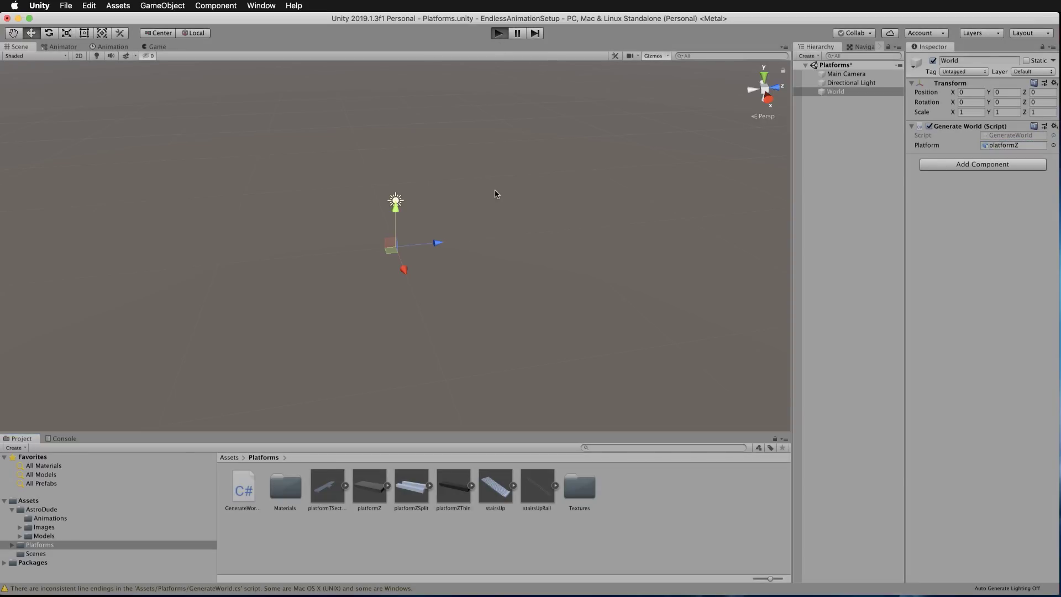
click(21, 47)
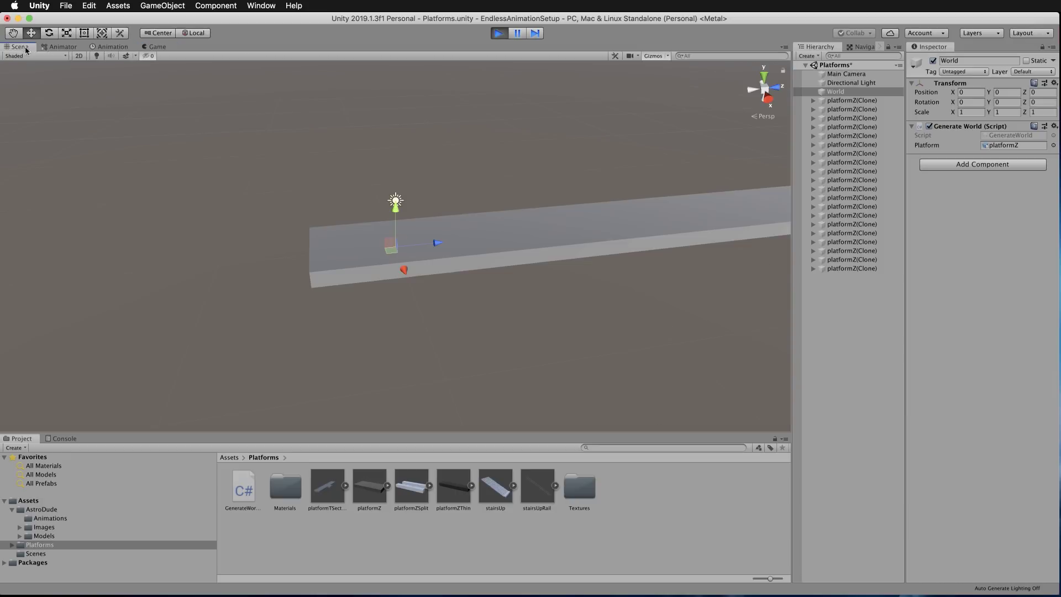
scroll(429, 185, up, 8)
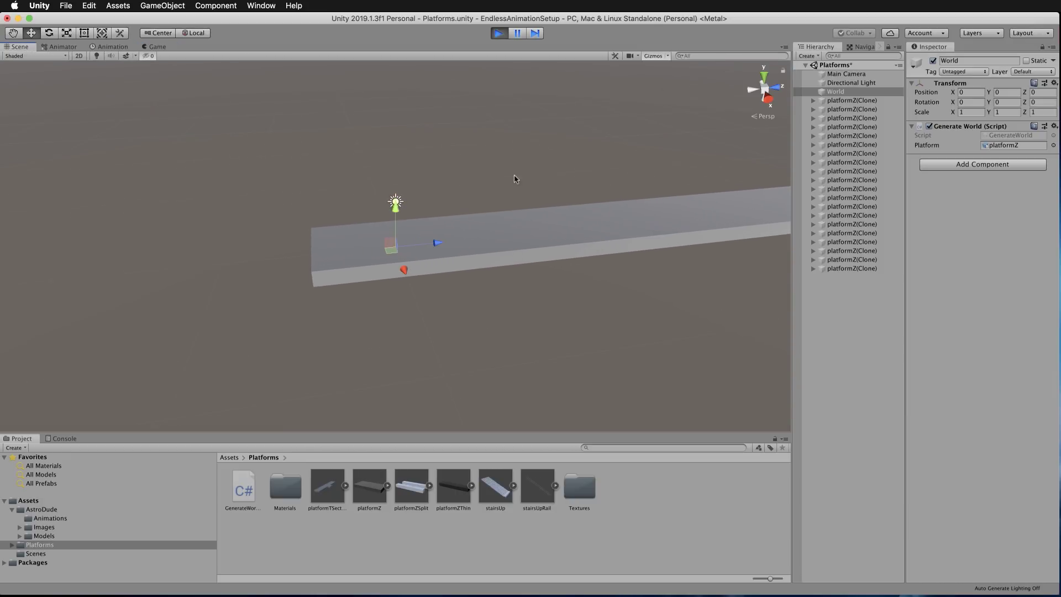
scroll(456, 162, down, 4)
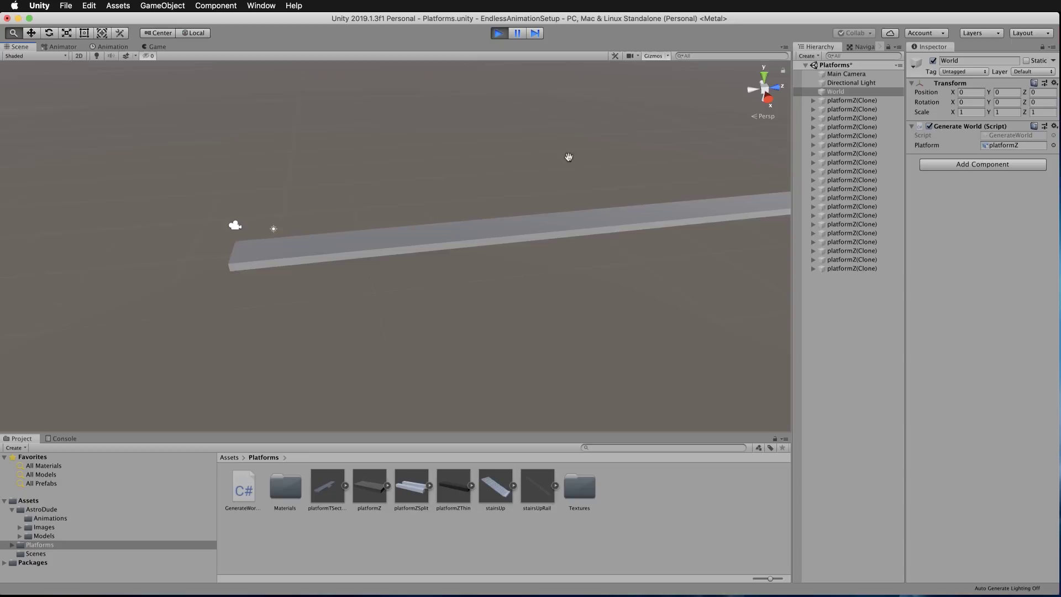
drag(471, 168, 483, 191)
scroll(483, 193, up, 3)
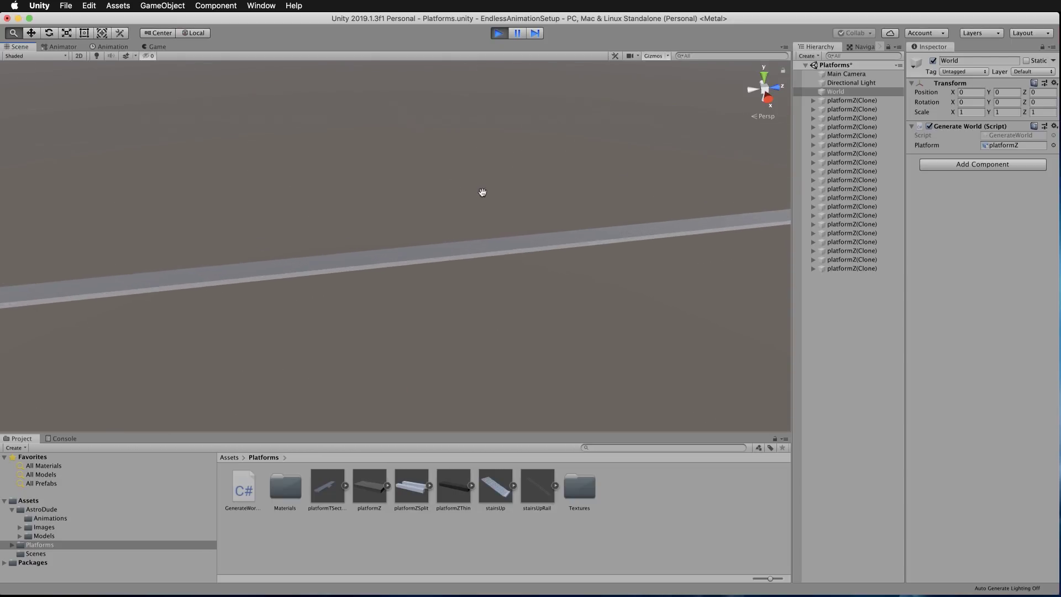
key(w)
click(343, 260)
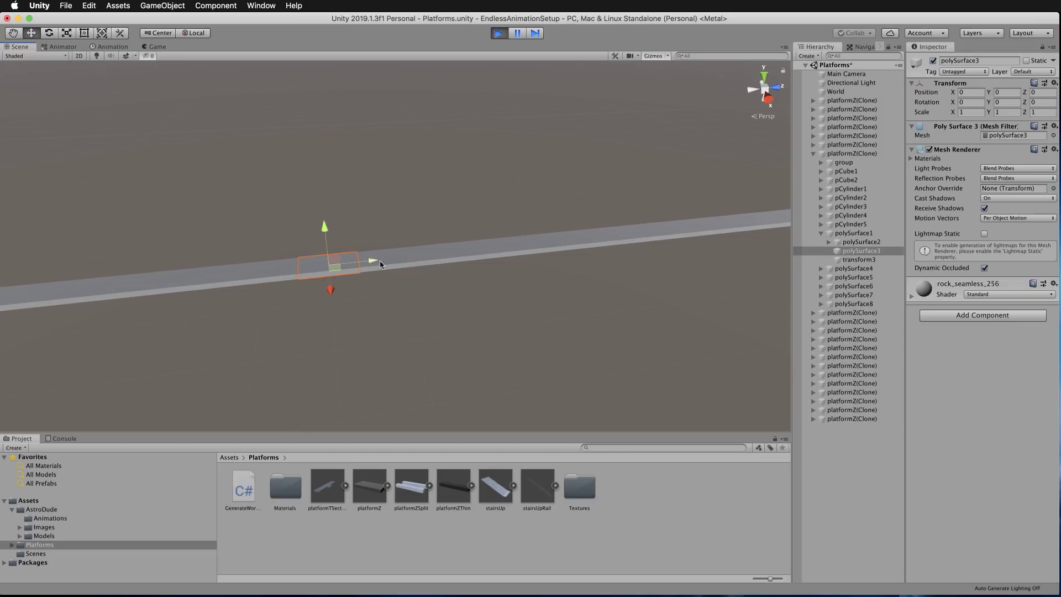
click(396, 260)
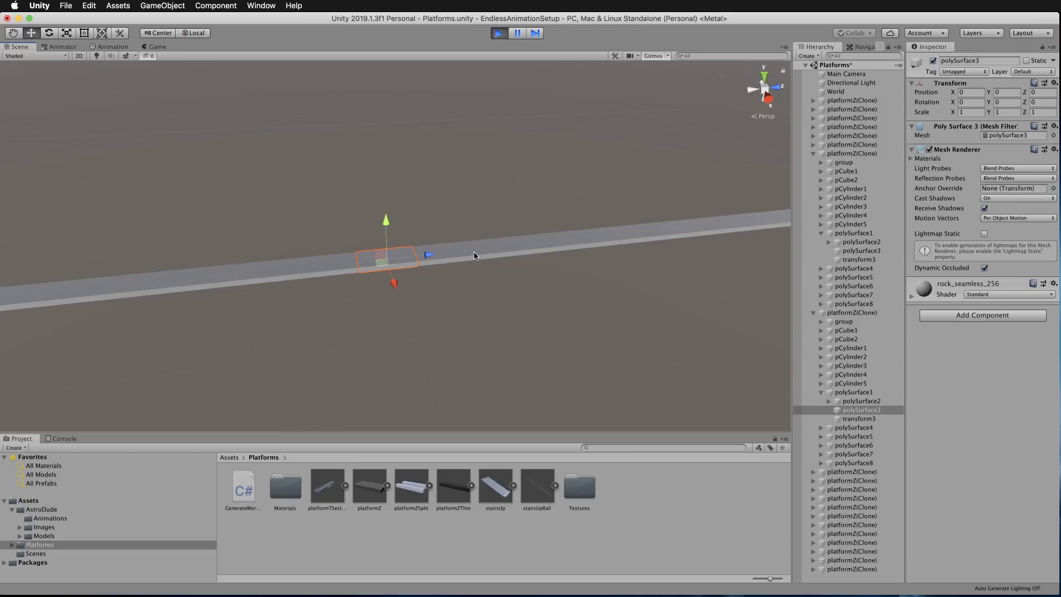
click(319, 272)
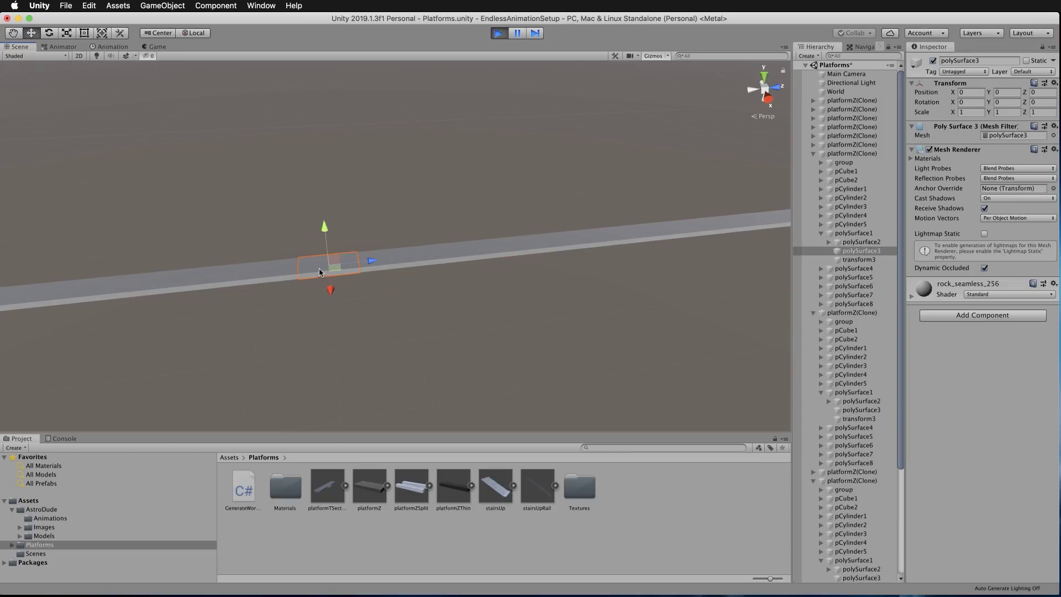
click(498, 34)
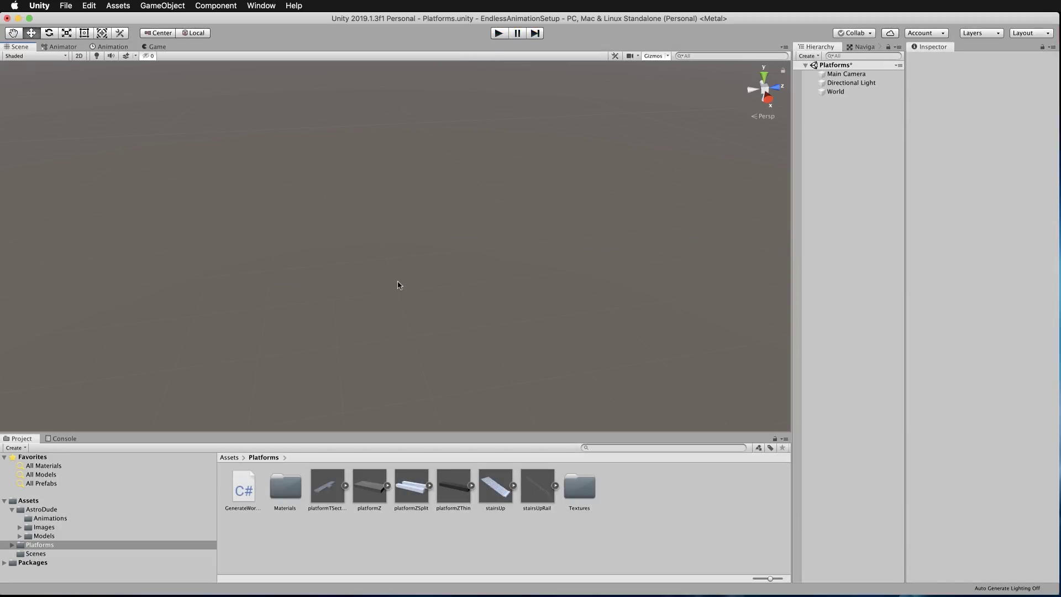
- Change the platform field to a GameObject[] platforms array and instantiate platforms[platformNumber]
double_click(248, 491)
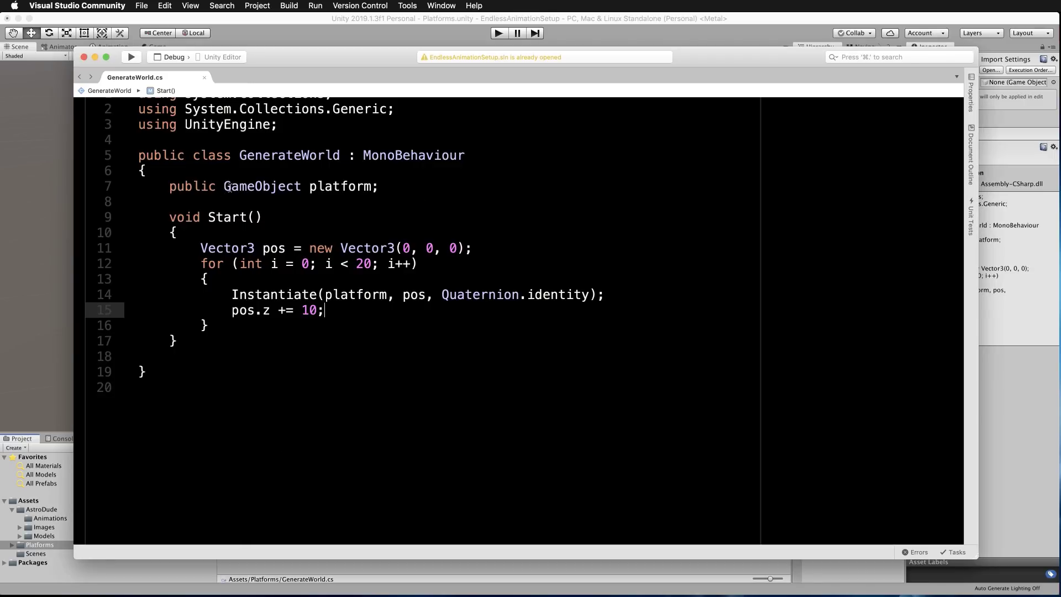
click(299, 190)
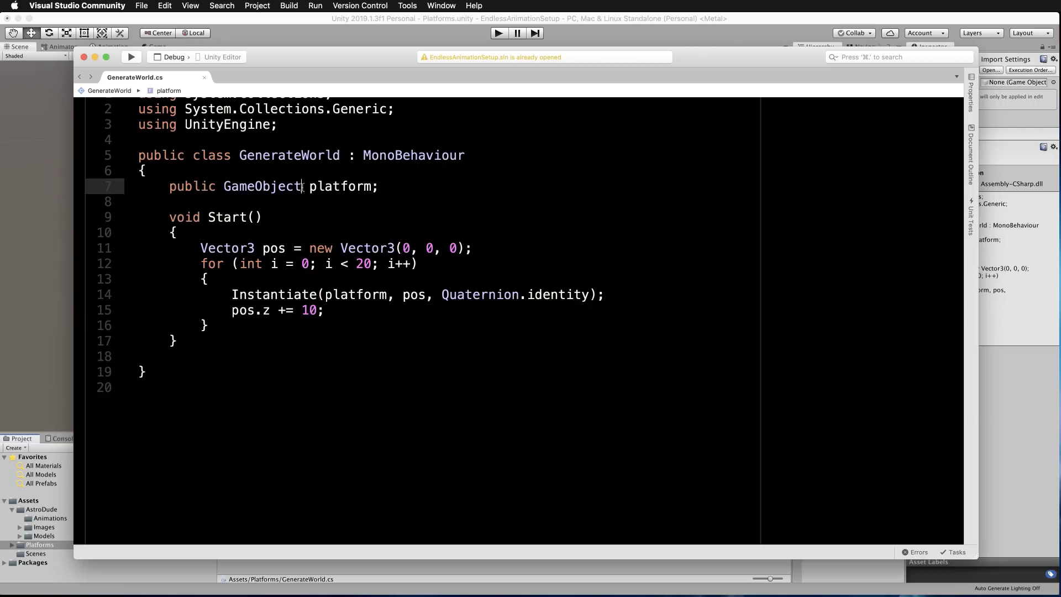
text([])
click(387, 188)
text(s)
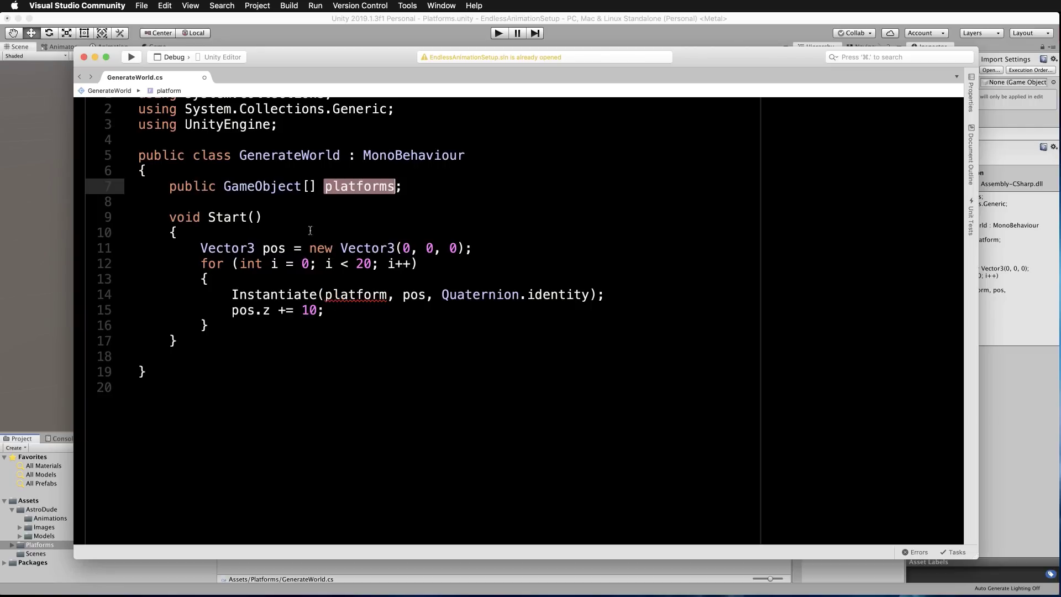
click(389, 296)
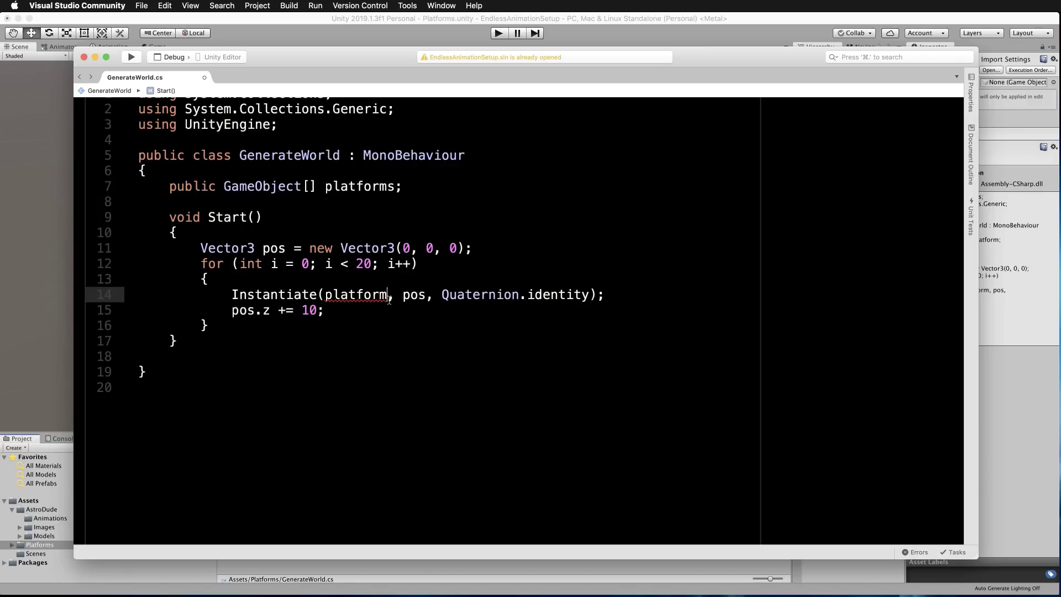
text(s)
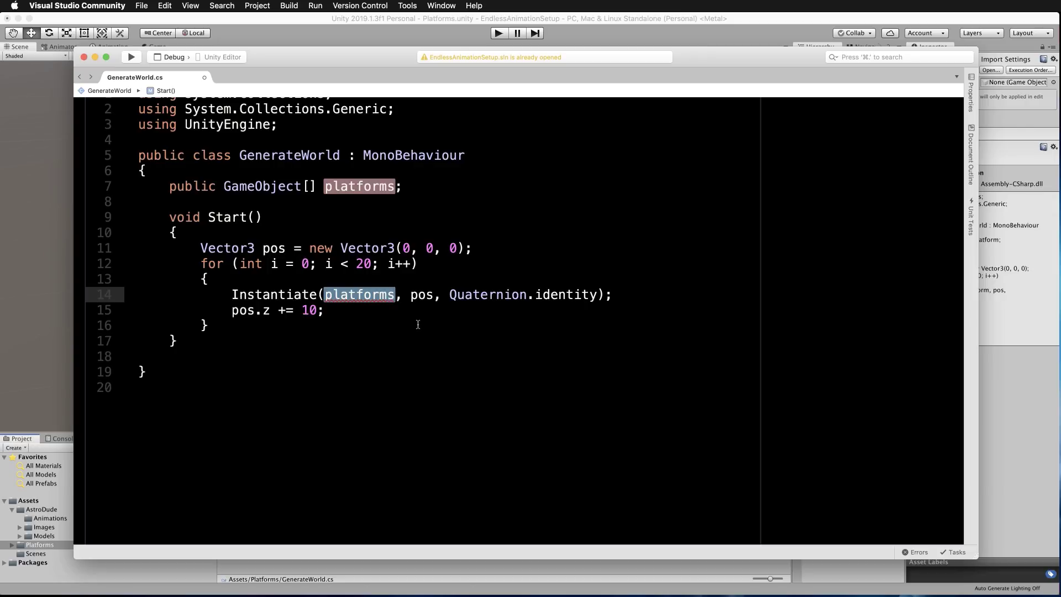
text([)
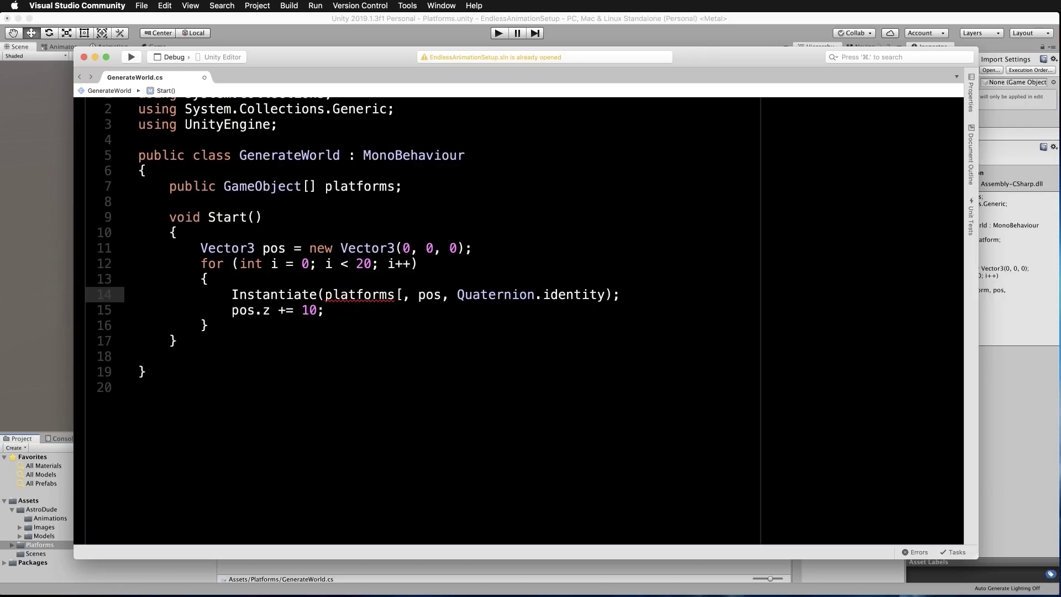
text(platformNumber)
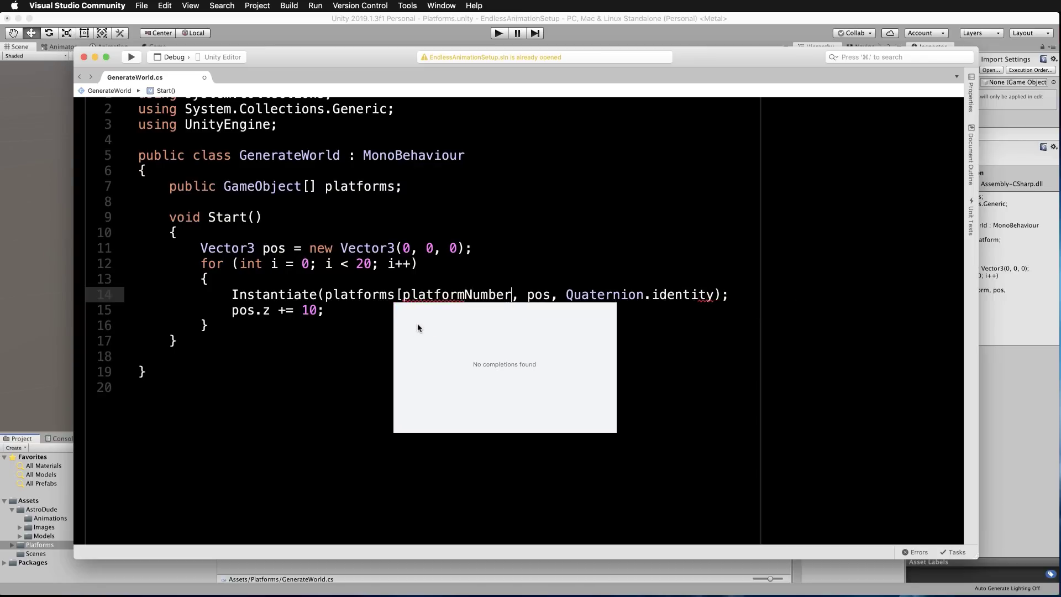
text(])
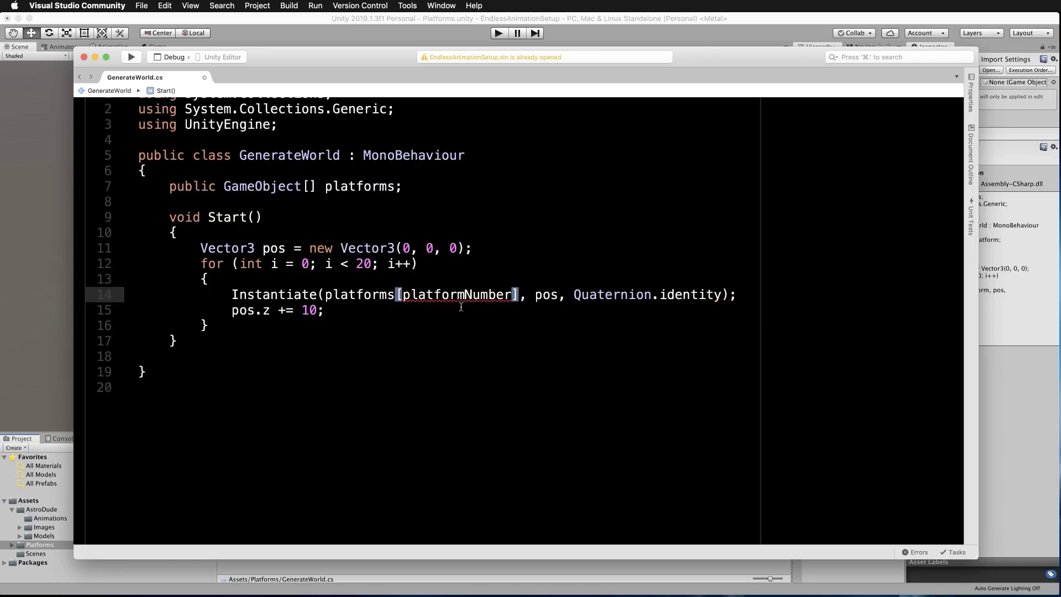
- Add 'int platformNumber = Random.Range(0, platforms.Length);' above Instantiate and save the script
mouse_move(461, 294)
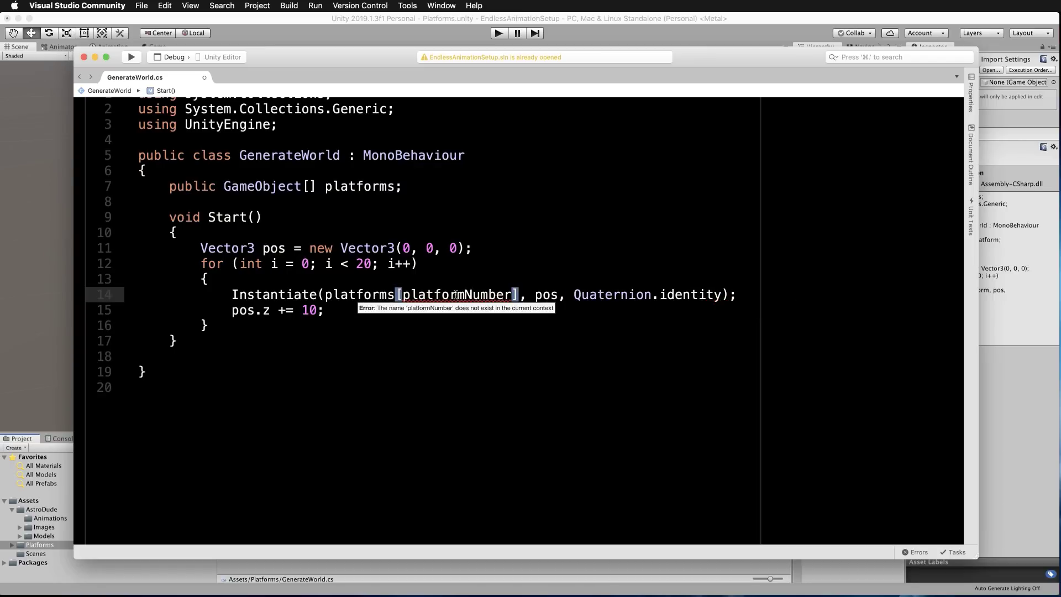
click(233, 294)
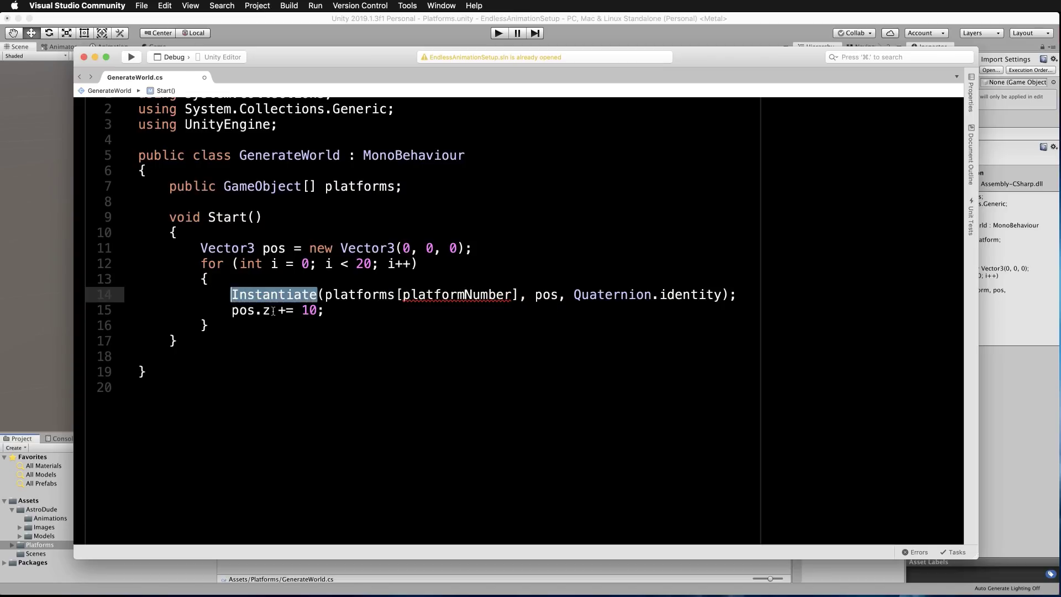
key(Return)
key(Up)
text(int plat)
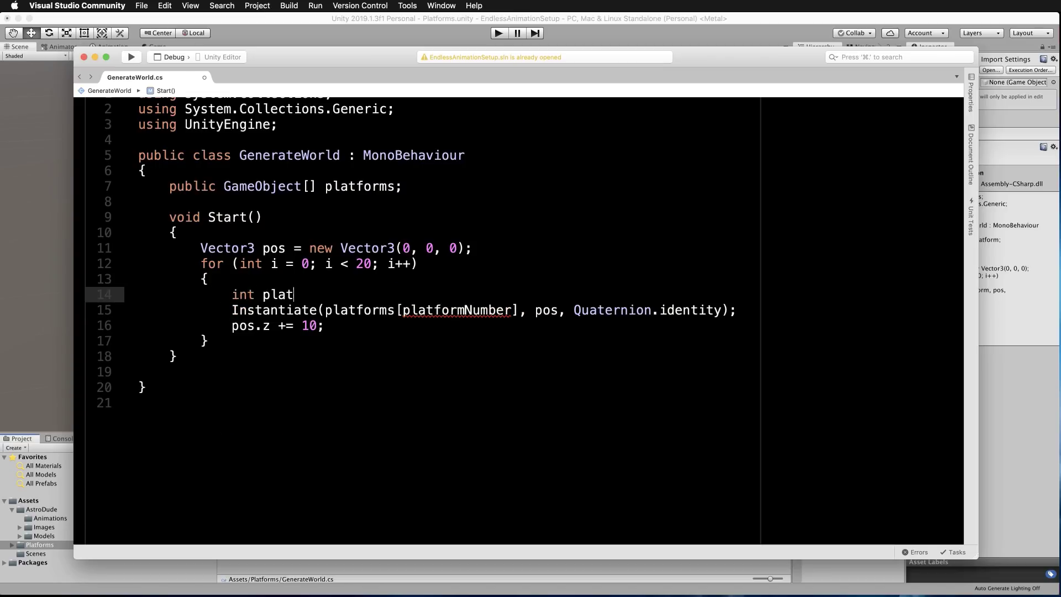
text(formNumber = Random.Range)
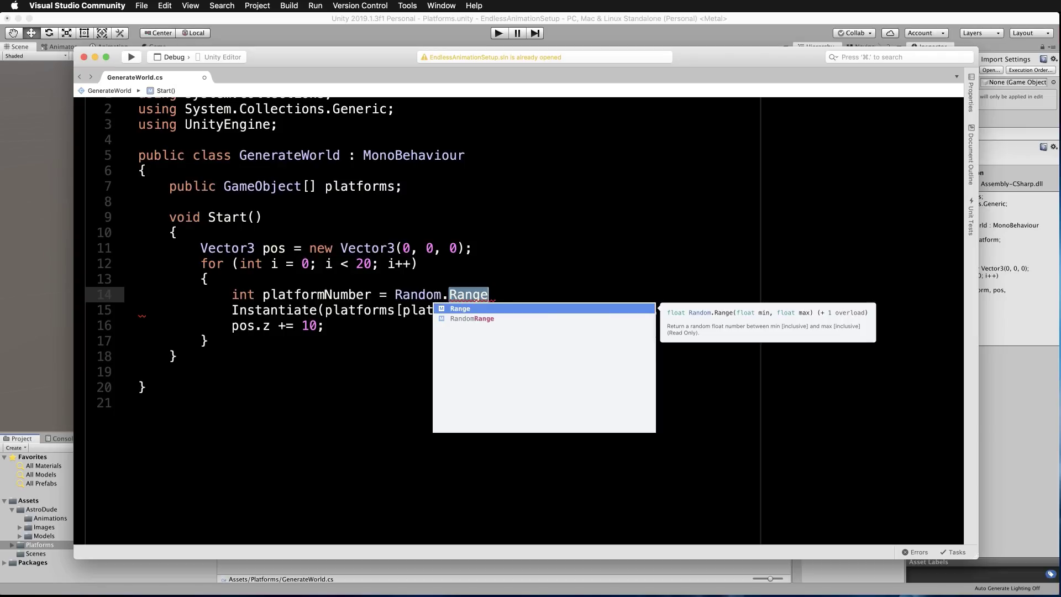
text((0,)
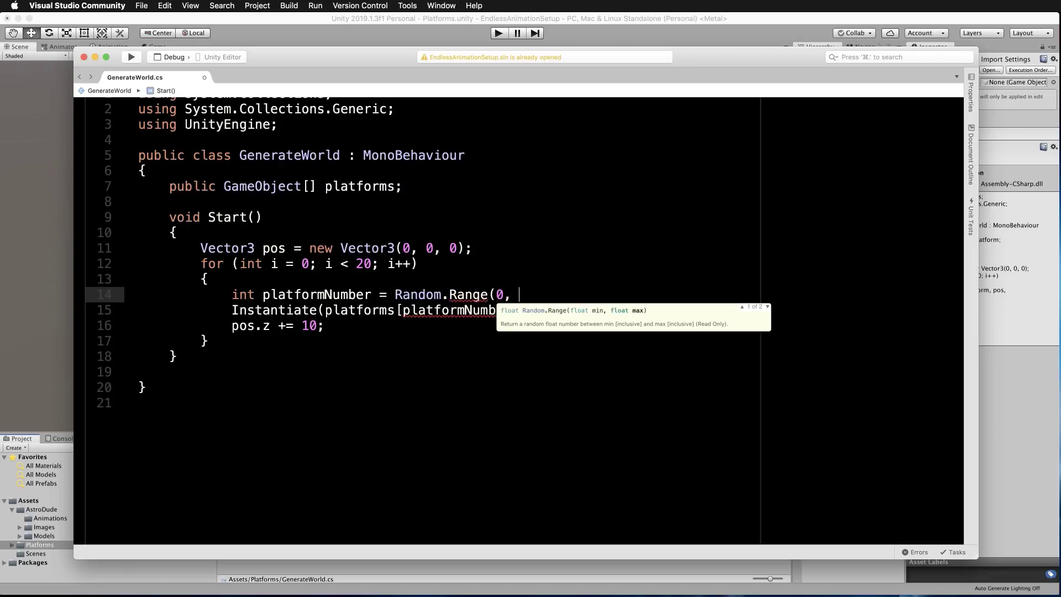
text( platforms.)
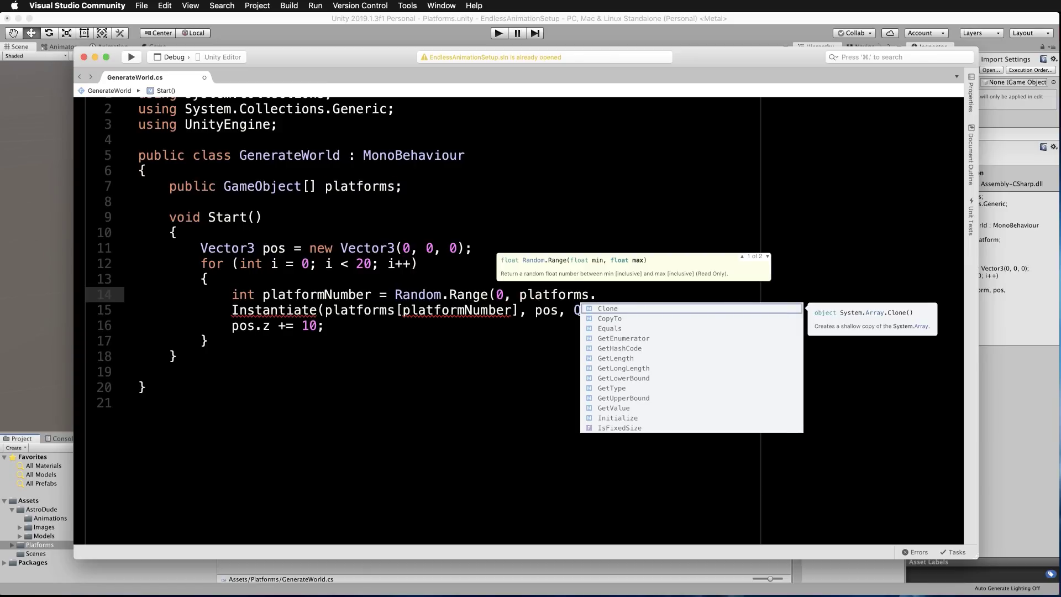
text(l)
key(Return)
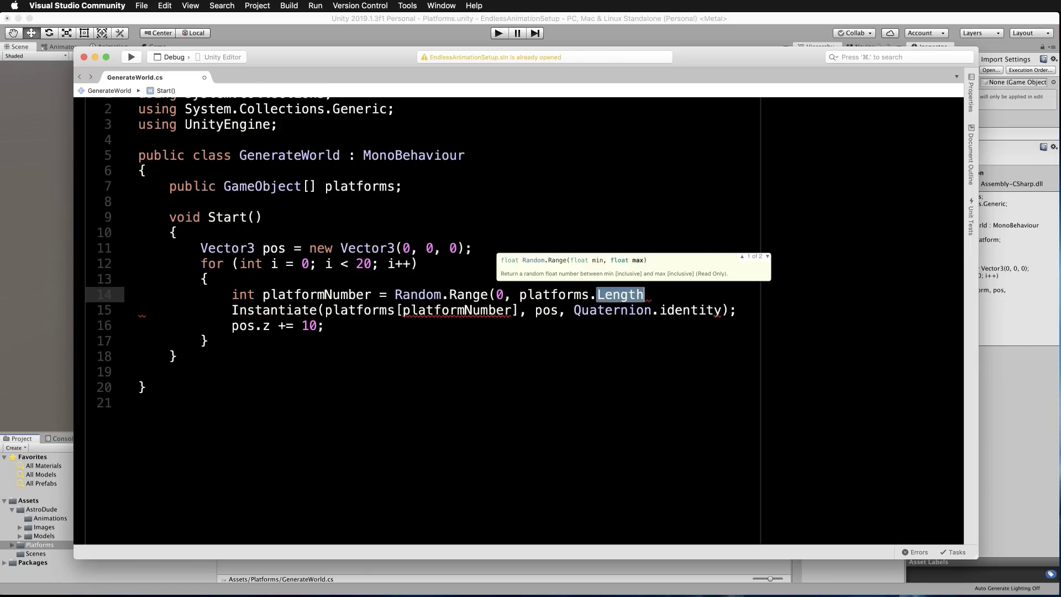
text();)
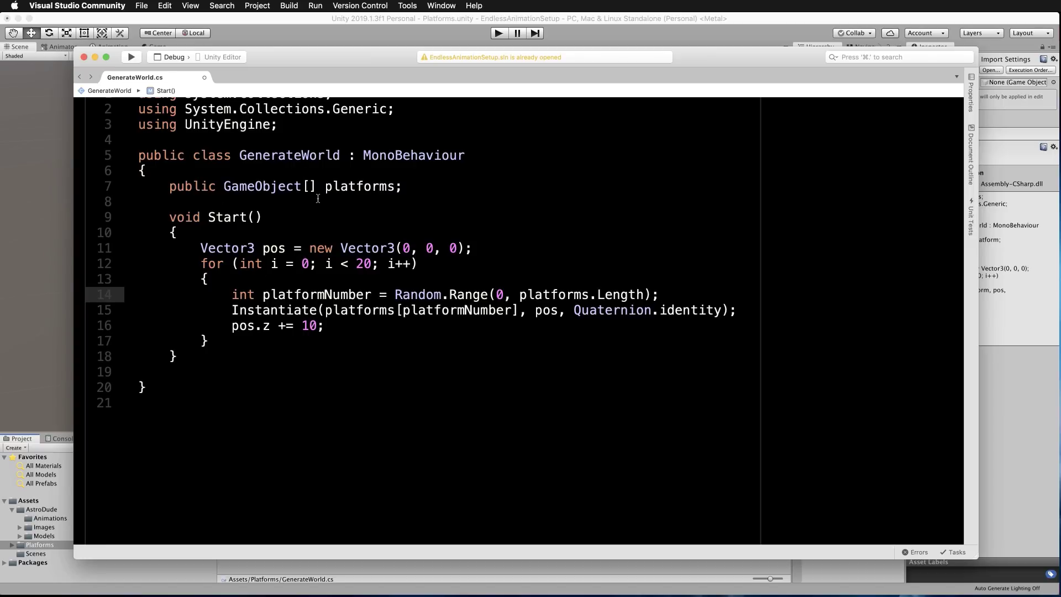
key(super+s)
- Select World in Unity and set its Platforms array size to 3
click(305, 24)
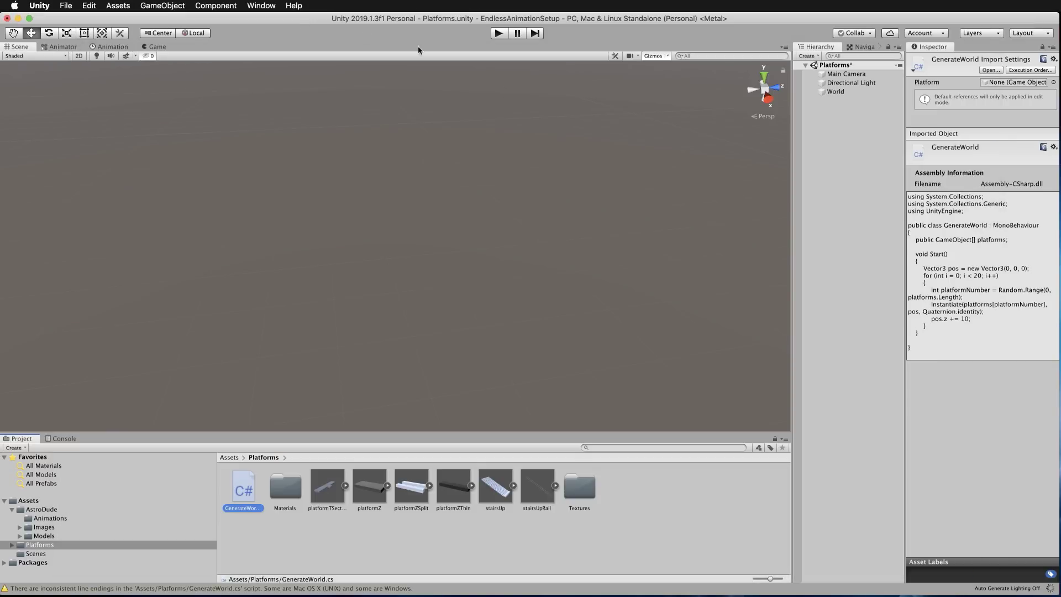
click(837, 92)
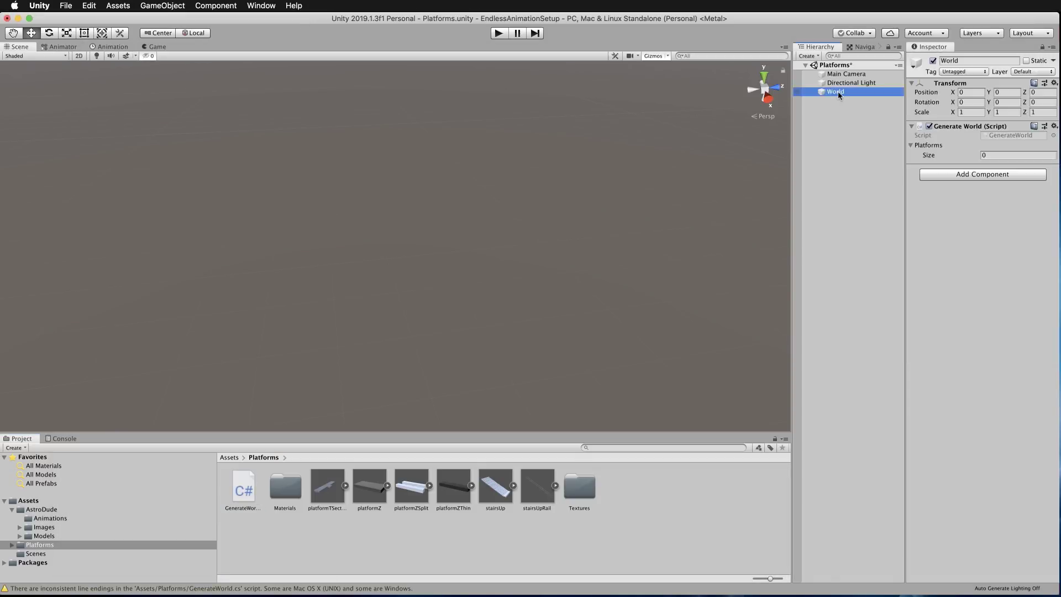
click(986, 155)
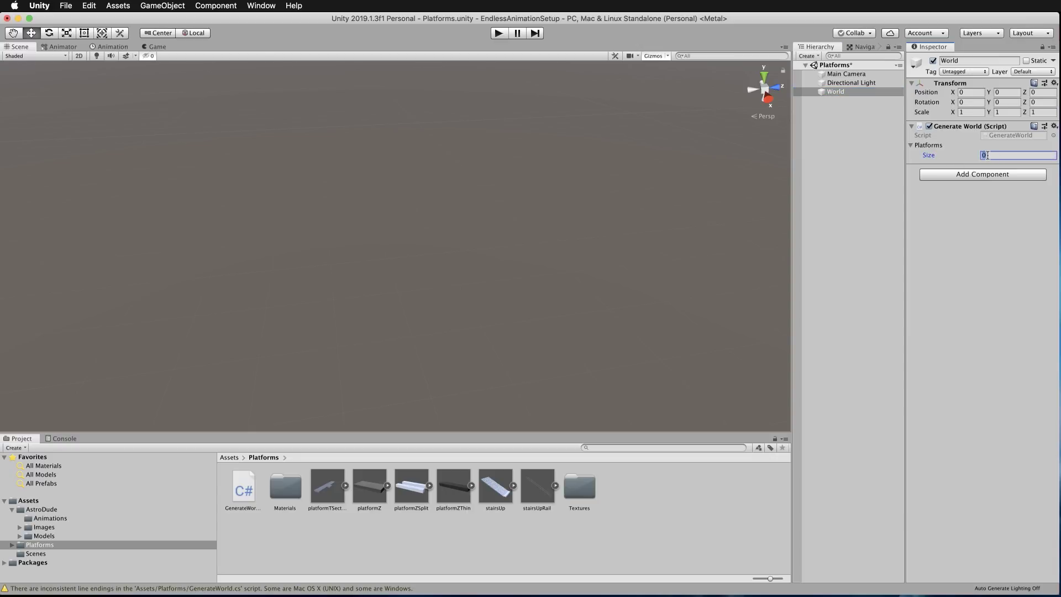
text(3)
key(Return)
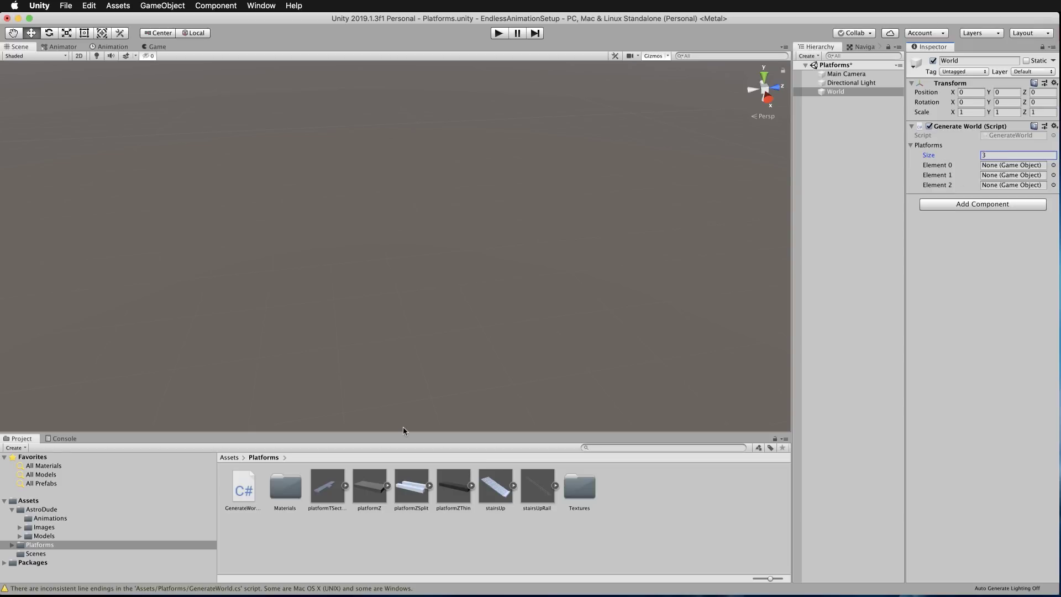
- Assign platformZ, platformZSplit and platformZThin to Elements 0–2, then run the game
drag(369, 486, 999, 165)
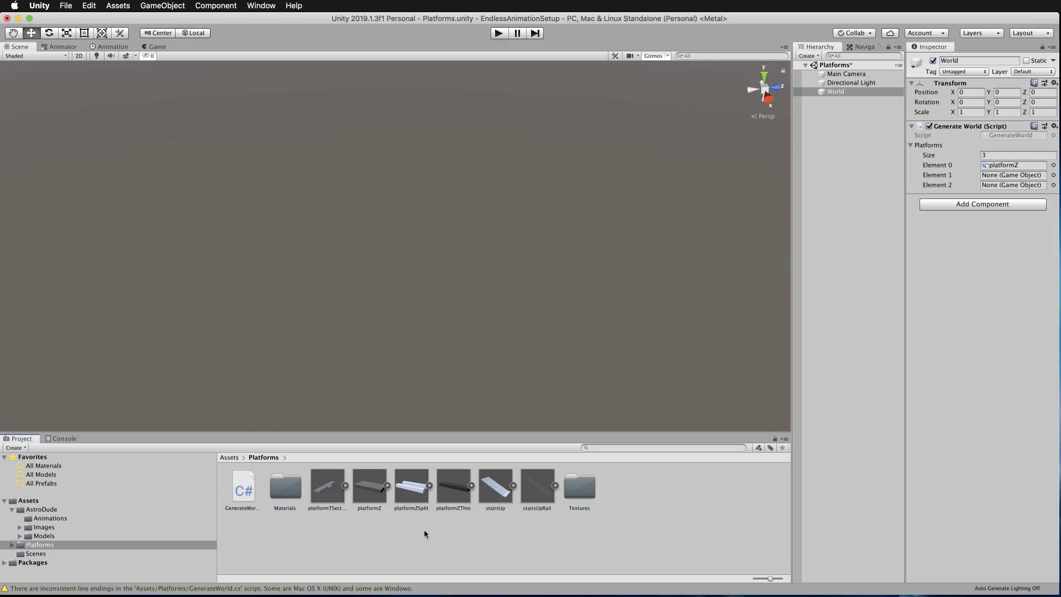
drag(412, 489, 989, 175)
drag(458, 499, 992, 188)
click(499, 34)
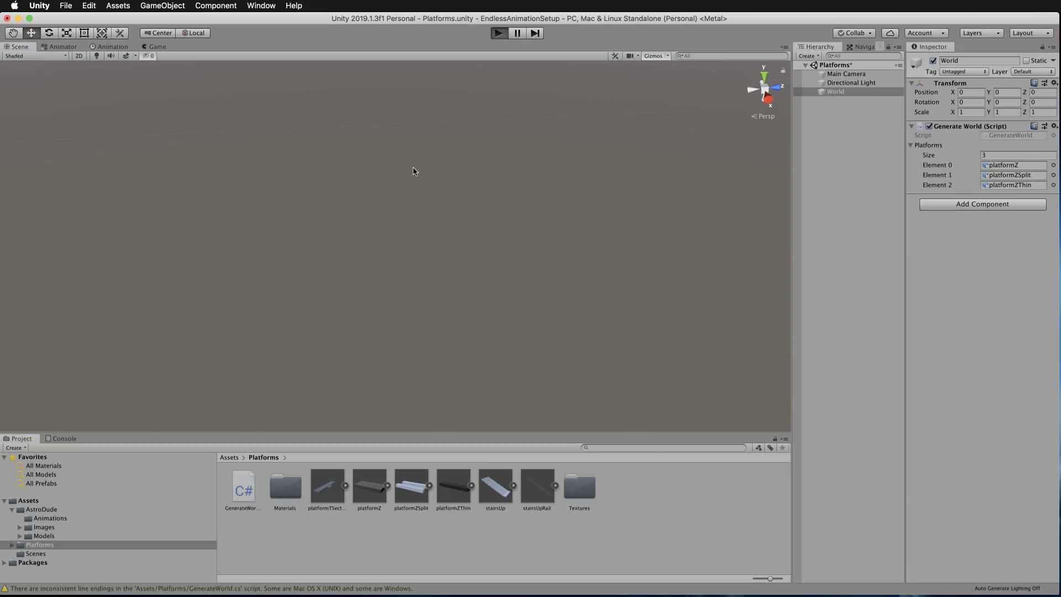
- Orbit and zoom the Scene view around the generated platform row, selecting one tile to inspect
click(28, 48)
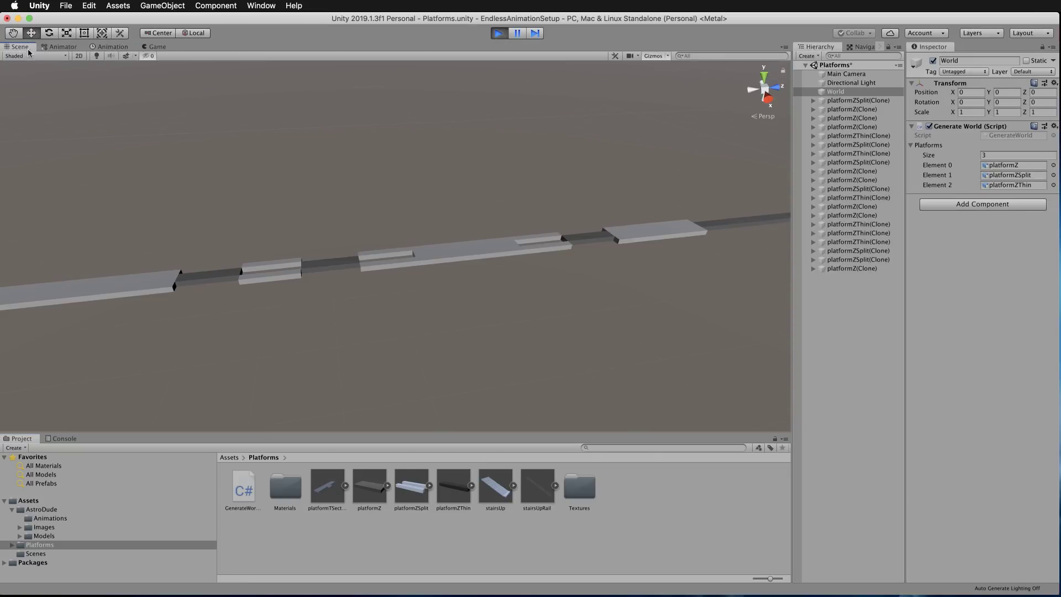
alt+drag(300, 194, 284, 265)
scroll(277, 272, up, 8)
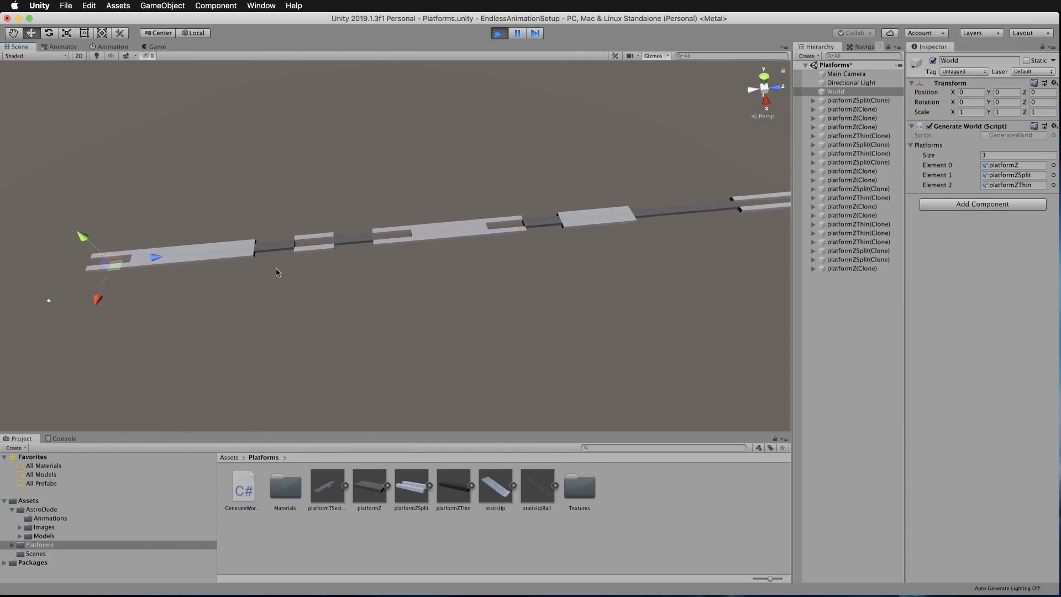
scroll(277, 272, up, 6)
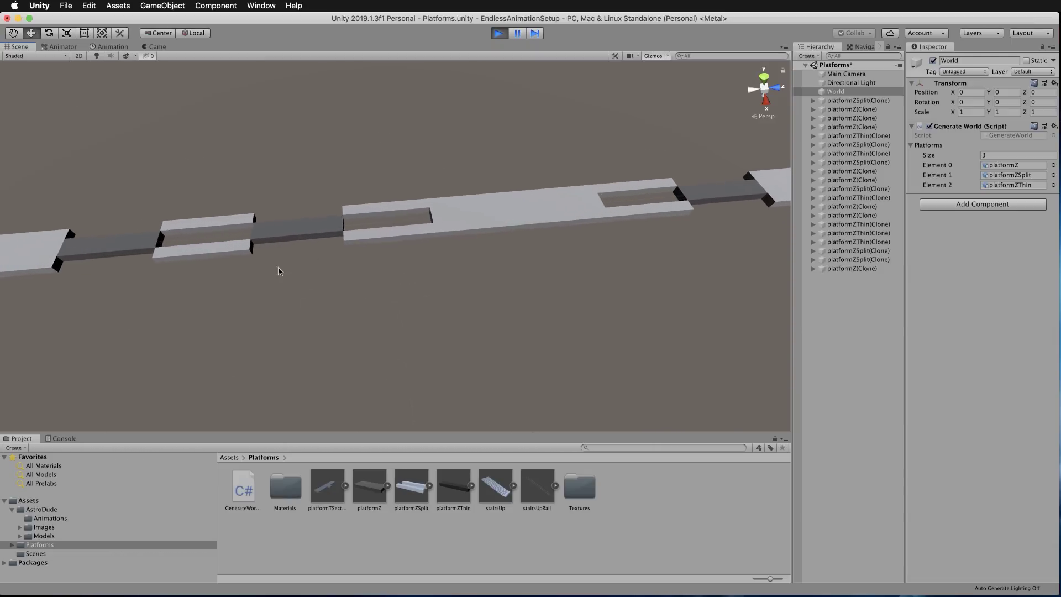
scroll(346, 267, down, 5)
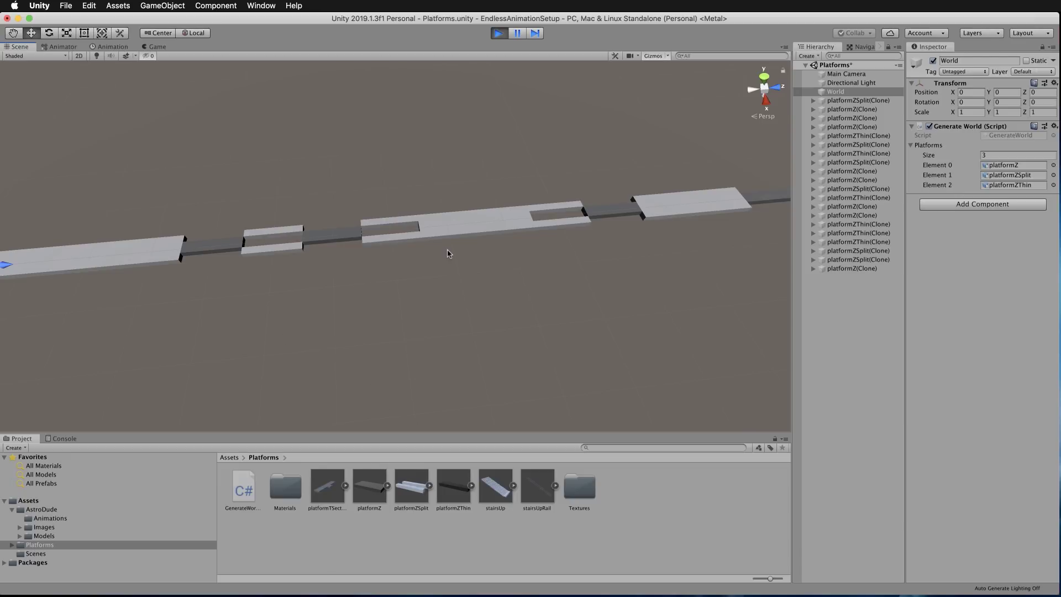
click(455, 231)
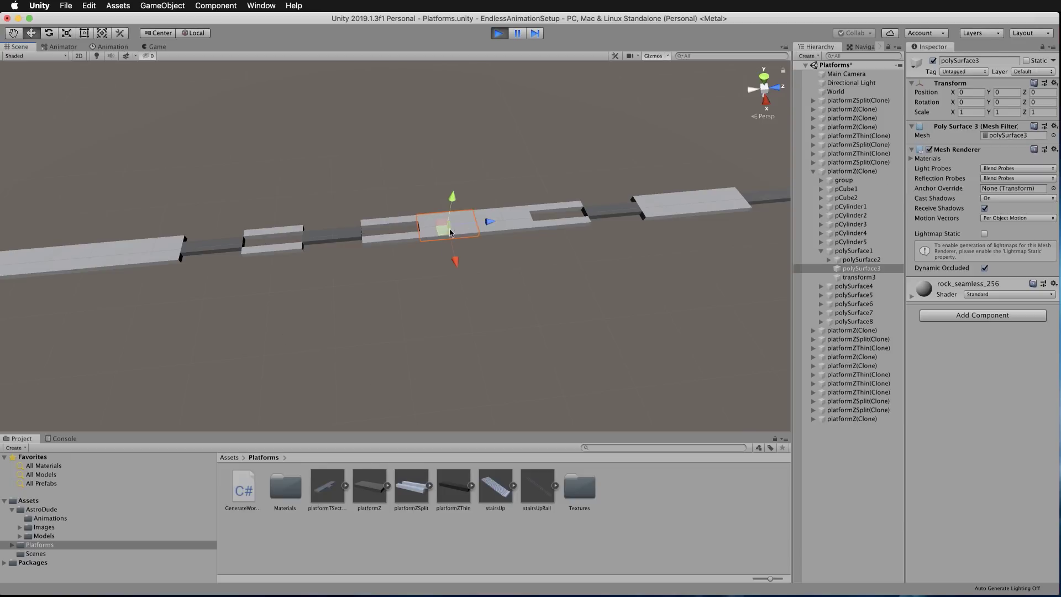
scroll(489, 262, up, 10)
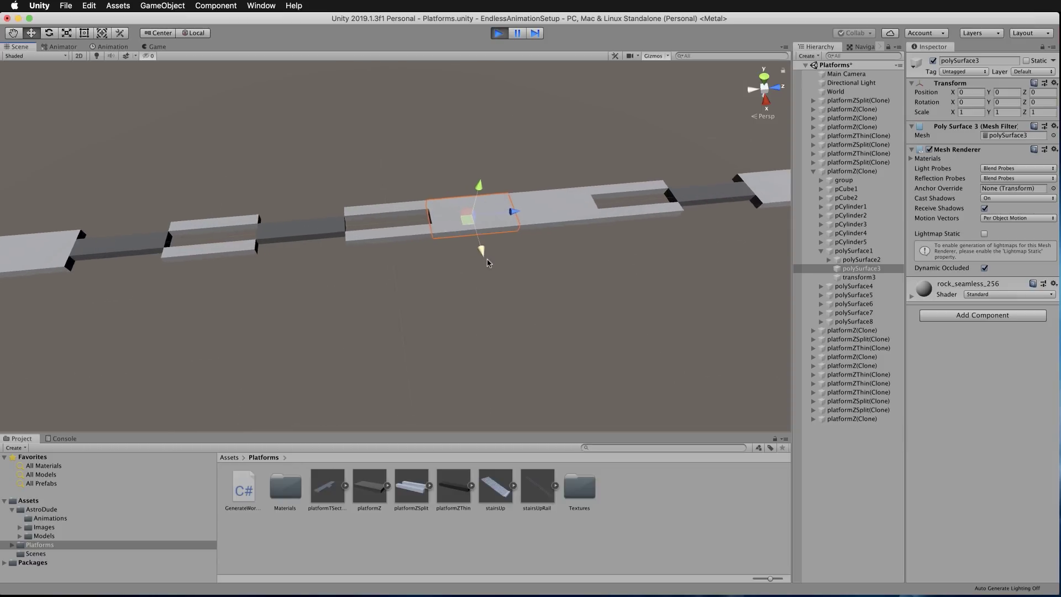
alt+drag(622, 314, 498, 282)
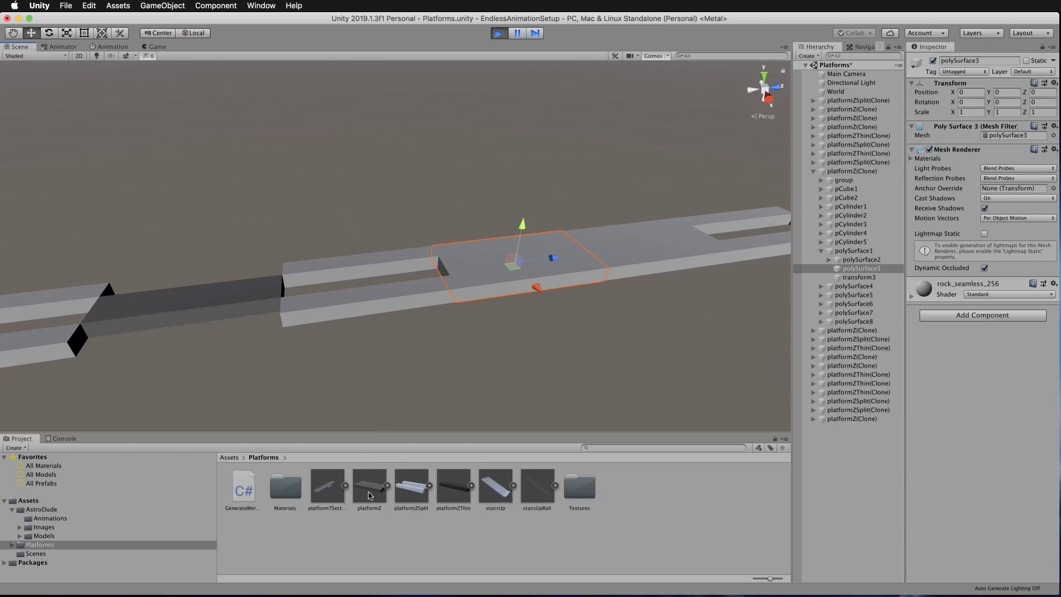
drag(375, 492, 354, 572)
scroll(306, 310, down, 1)
scroll(306, 313, down, 4)
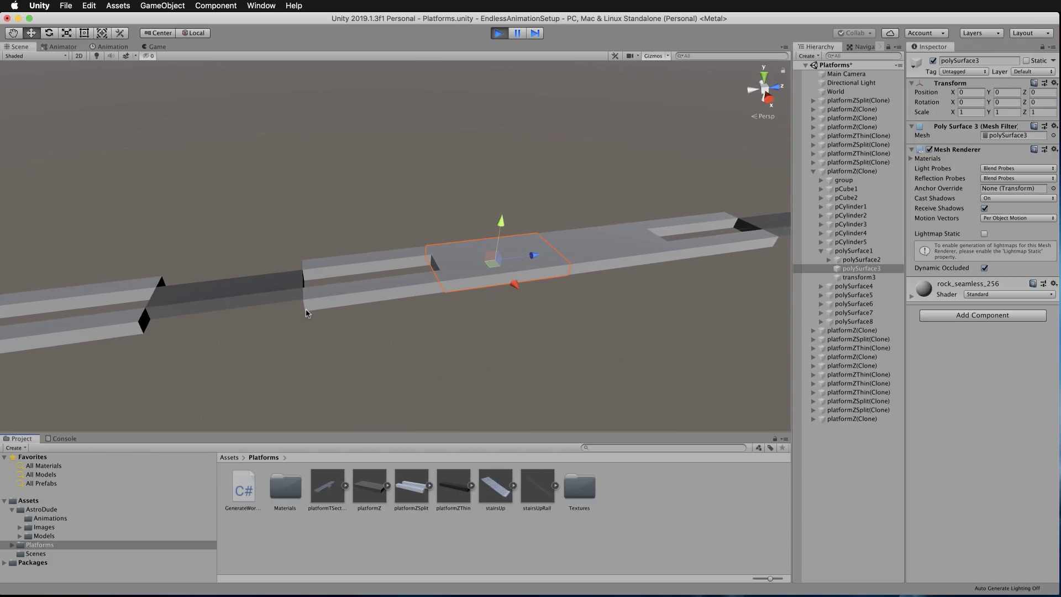
scroll(306, 313, down, 5)
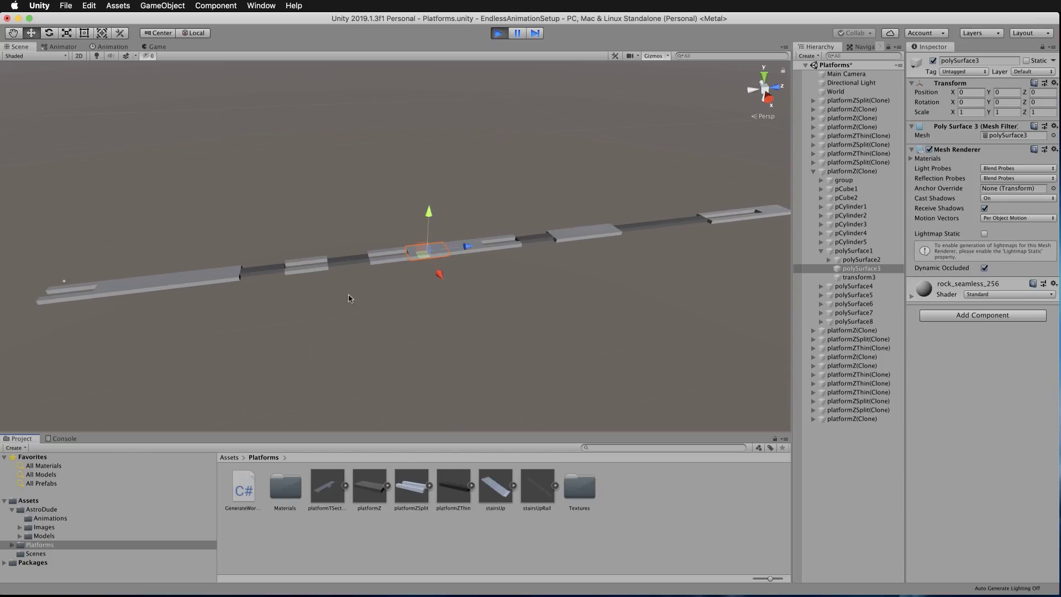
- Stop the game and place platformZ and platformTSection in the scene, shifting the T-section along Z
key(super+p)
key(super+Tab)
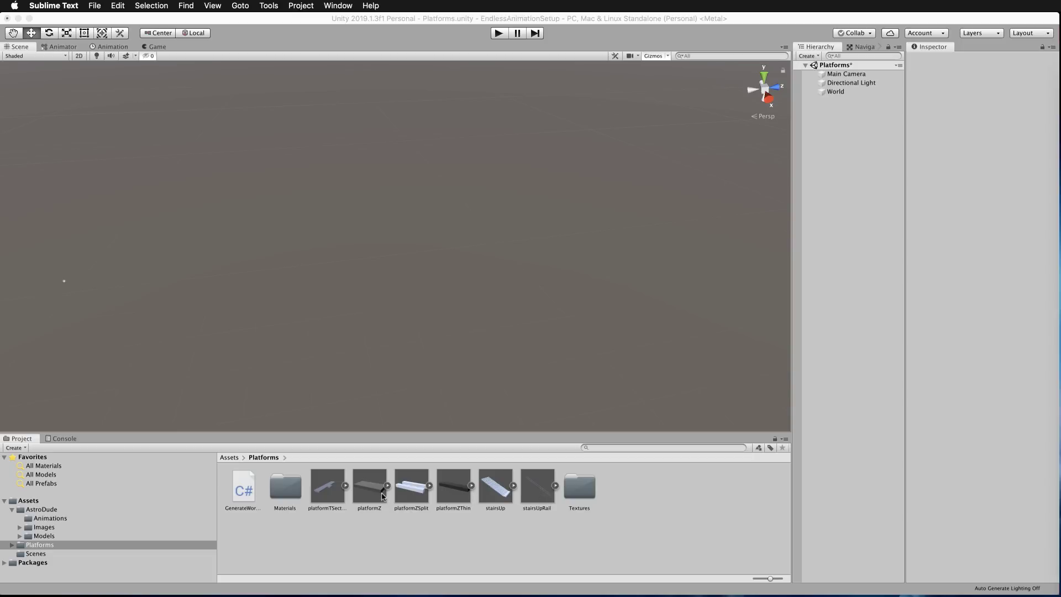
drag(367, 487, 279, 247)
scroll(280, 247, down, 3)
scroll(281, 251, up, 1)
drag(332, 486, 516, 195)
scroll(517, 215, down, 5)
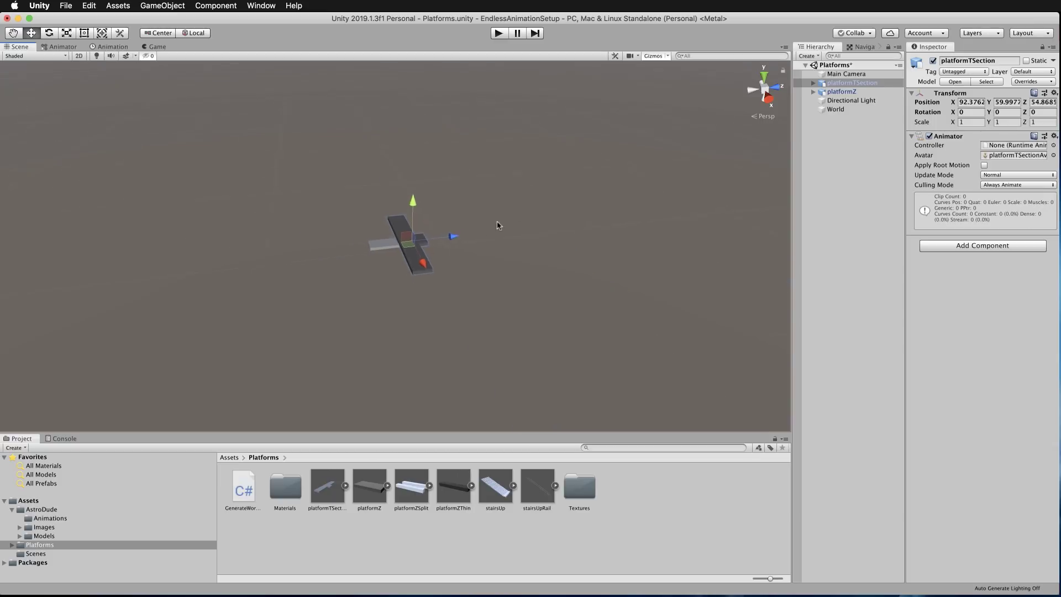
drag(453, 236, 494, 233)
- Place platformZSplit, platformZThin and stairsUp into the scene, framing the stairs and selecting the split platform
drag(418, 500, 296, 328)
drag(474, 508, 403, 141)
drag(493, 490, 760, 296)
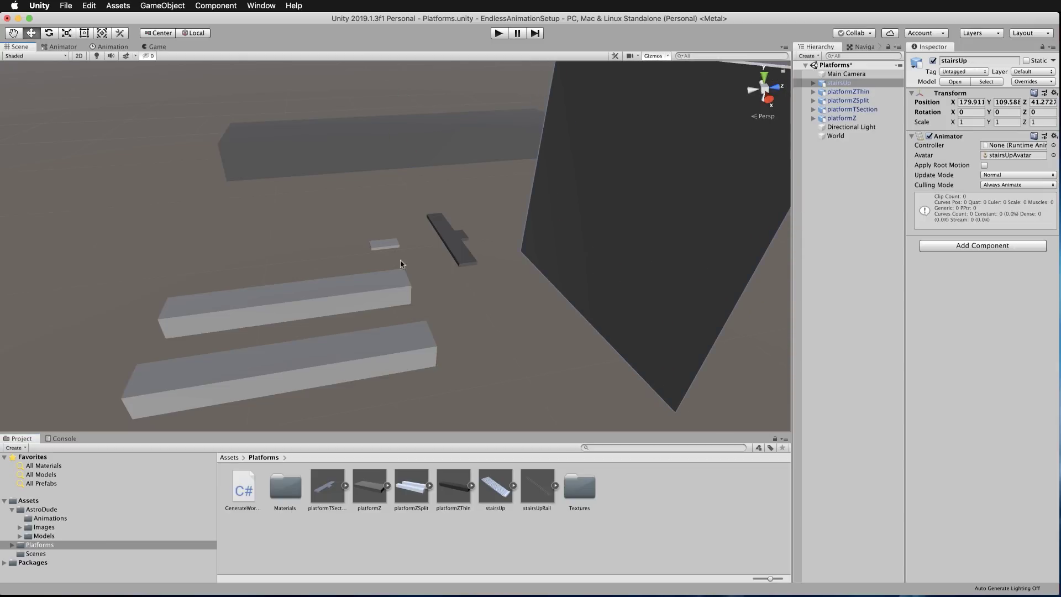
scroll(313, 212, down, 5)
scroll(298, 201, up, 5)
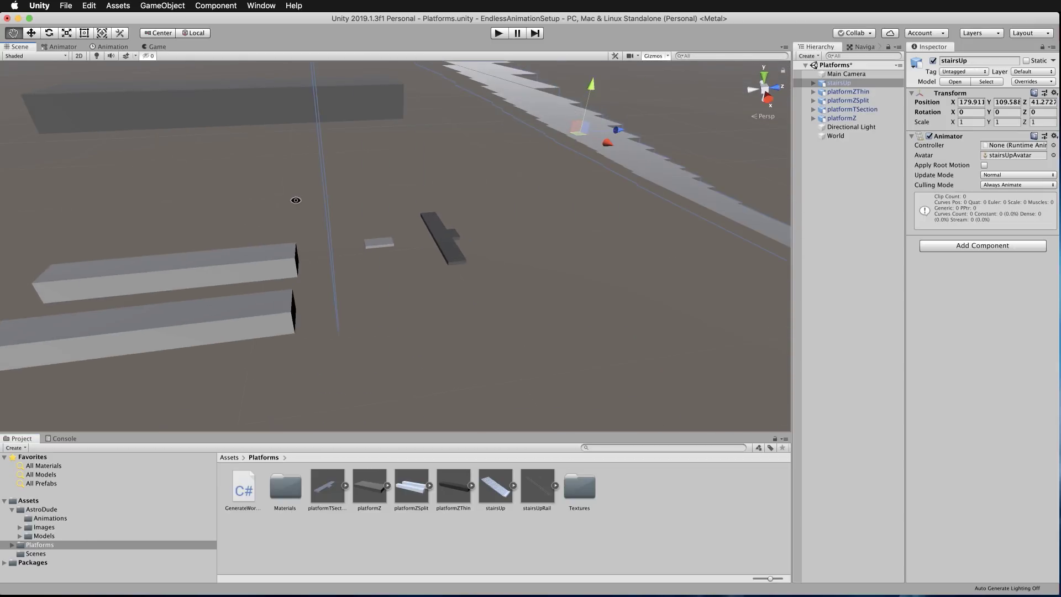
key(f)
scroll(299, 204, up, 5)
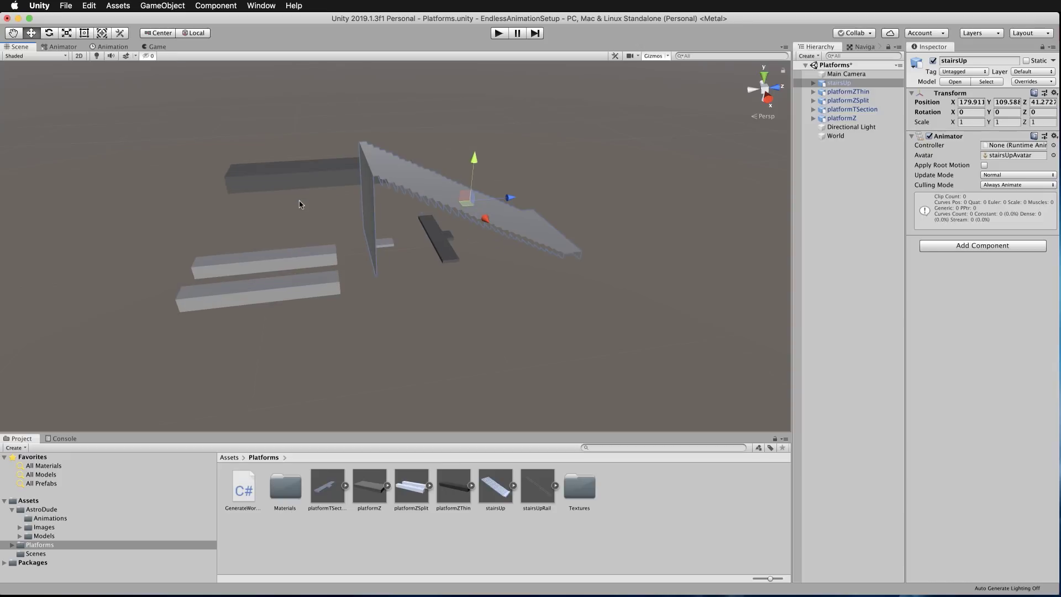
click(286, 267)
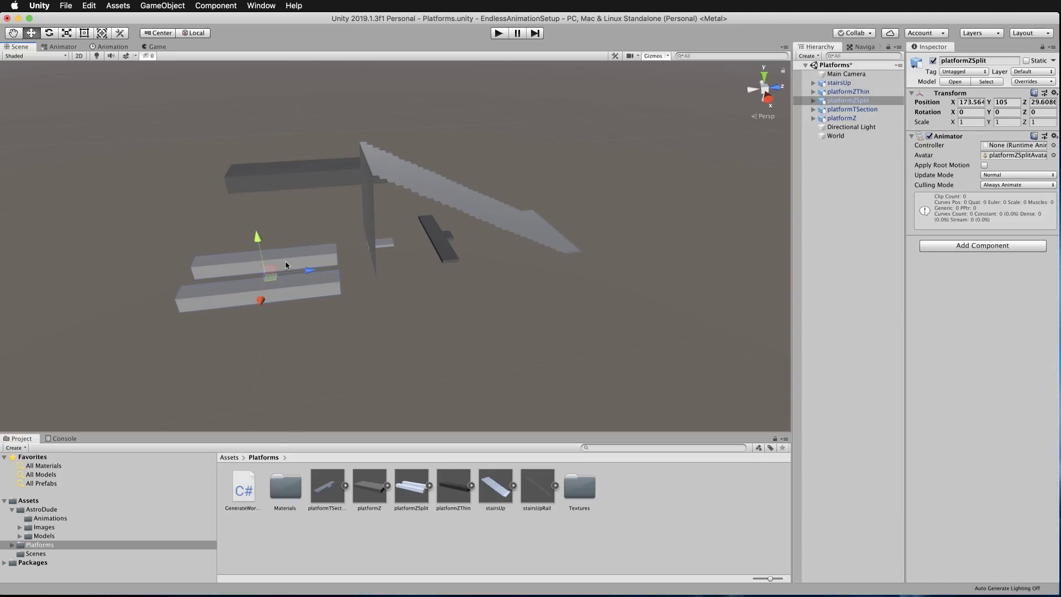
- Apply the craters material from Materials to the split platform and the upper platform
double_click(287, 493)
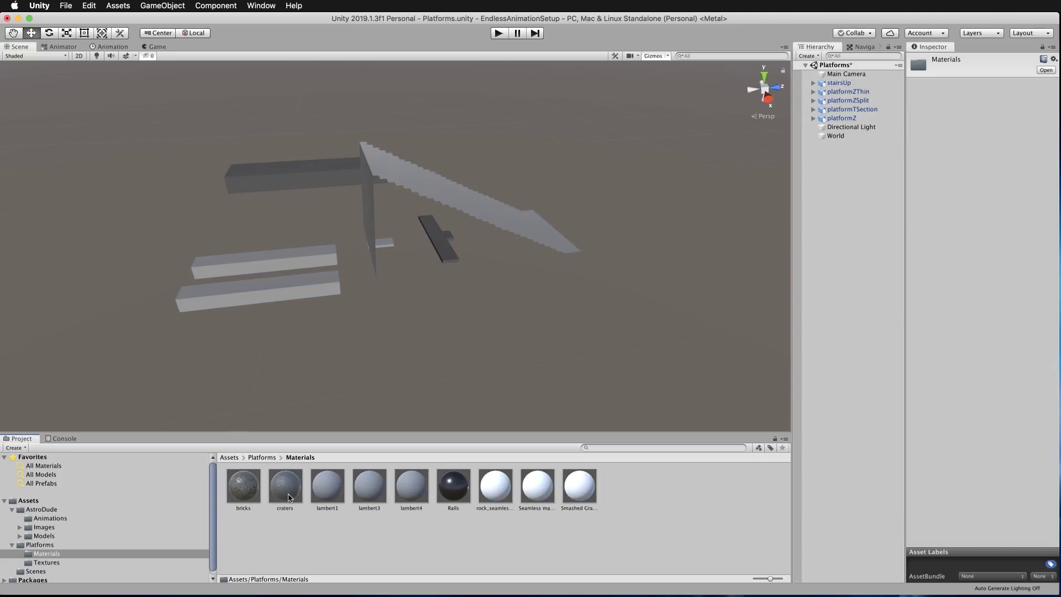
drag(292, 490, 288, 285)
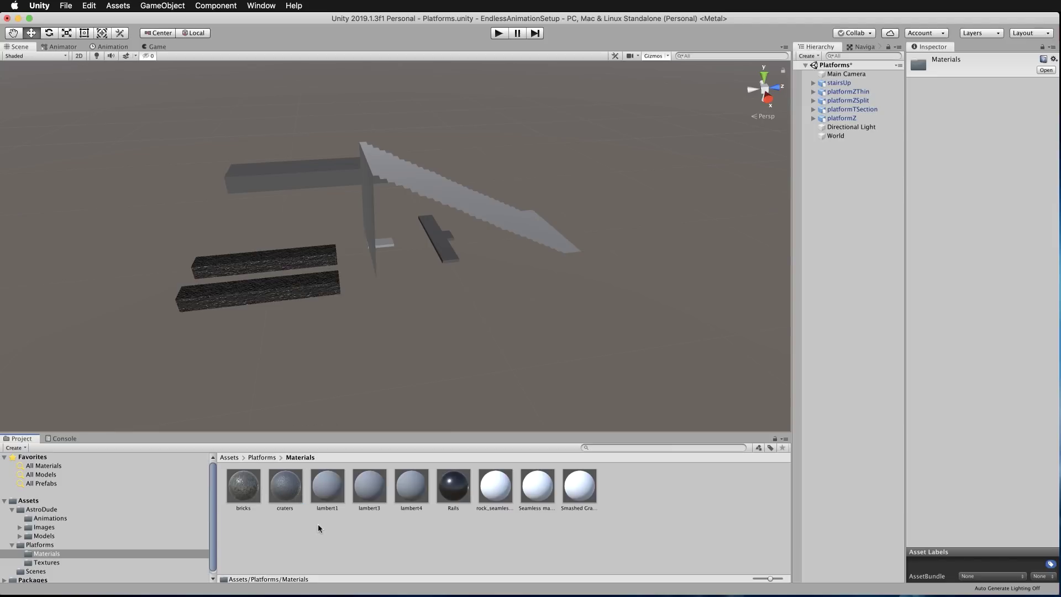
drag(283, 497, 299, 178)
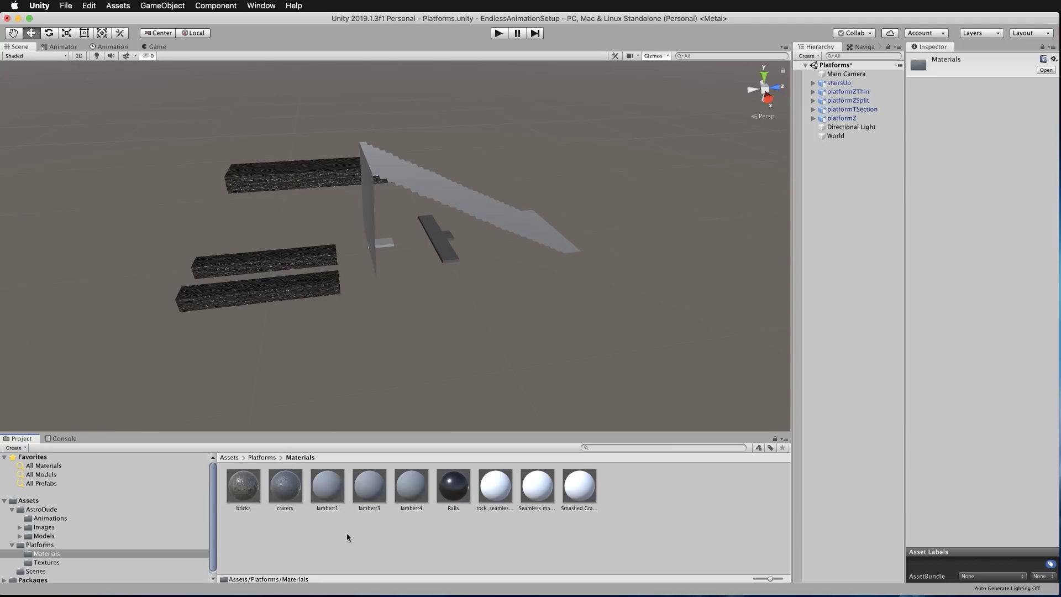